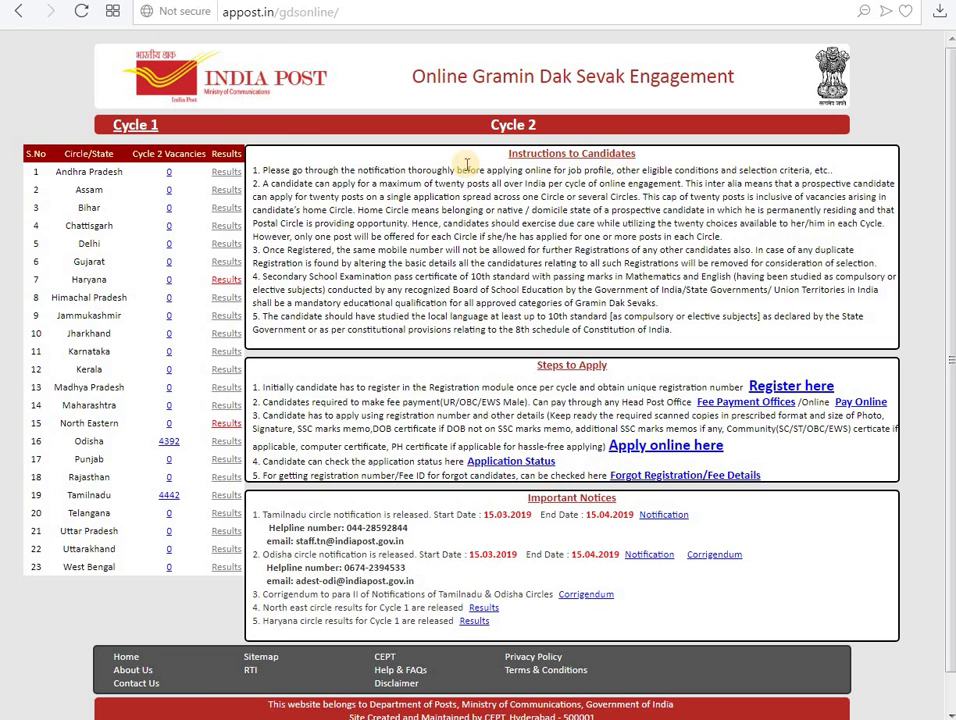
# Step: Review the candidate instructions and application steps, and open the Tamilnadu circle notification from Important Notices
pyautogui.moveTo(262, 168); pyautogui.dragTo(704, 338)
pyautogui.click(533, 370)
pyautogui.click(666, 516)
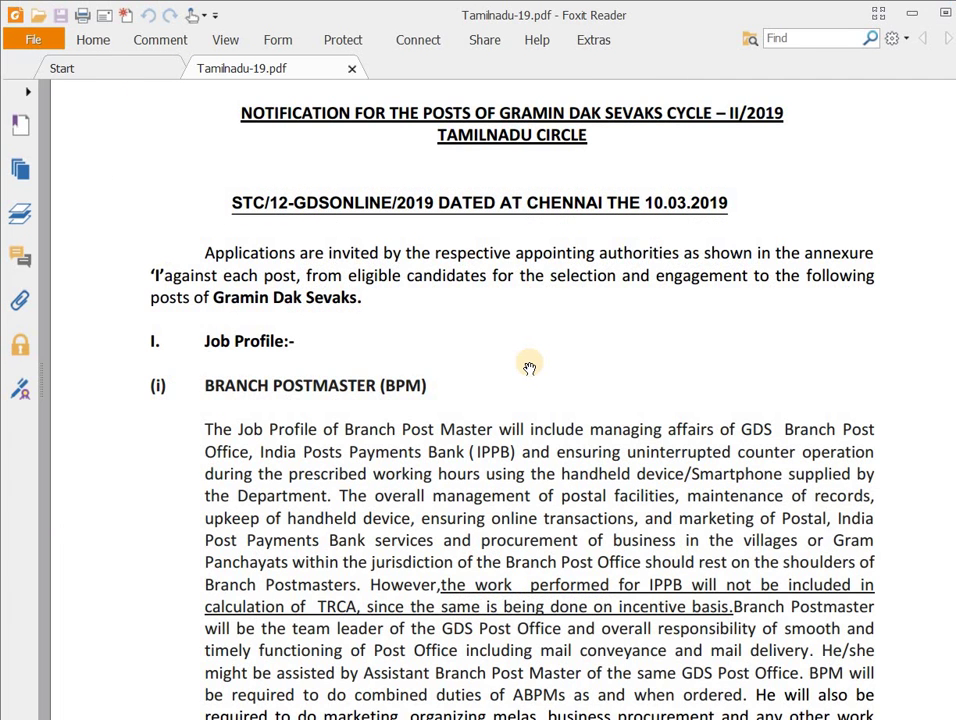
# Step: Read the job profiles for Branch Postmaster, Assistant Branch Postmaster and Dak Sevak in the Tamilnadu notification
pyautogui.moveTo(480, 395); pyautogui.dragTo(376, 294)
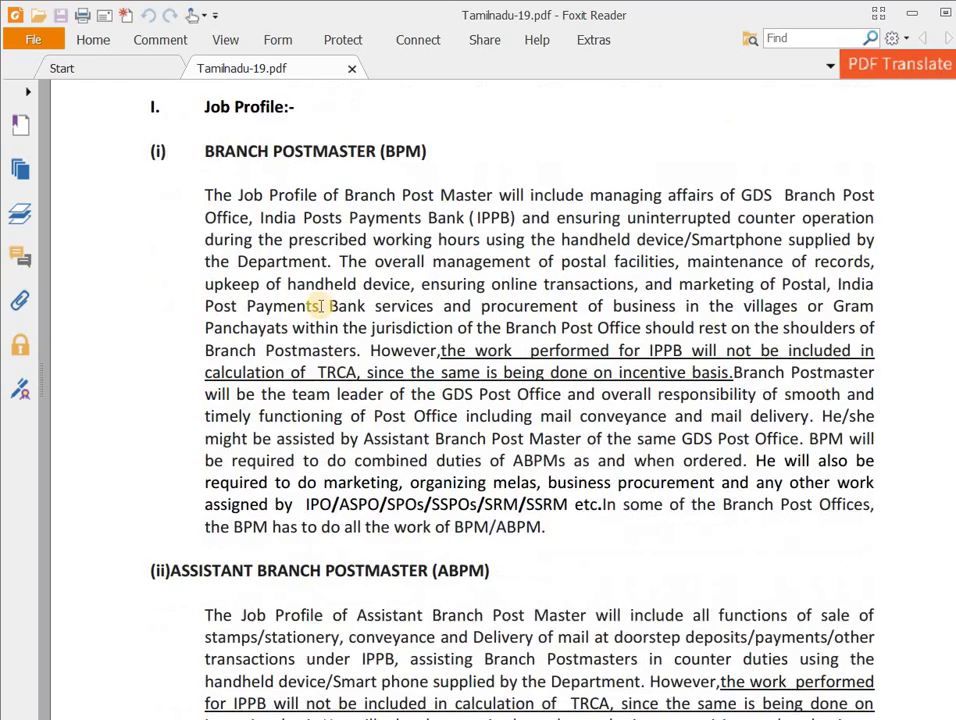
pyautogui.scroll(-2, 316, 297)
pyautogui.scroll(-2, 331, 296)
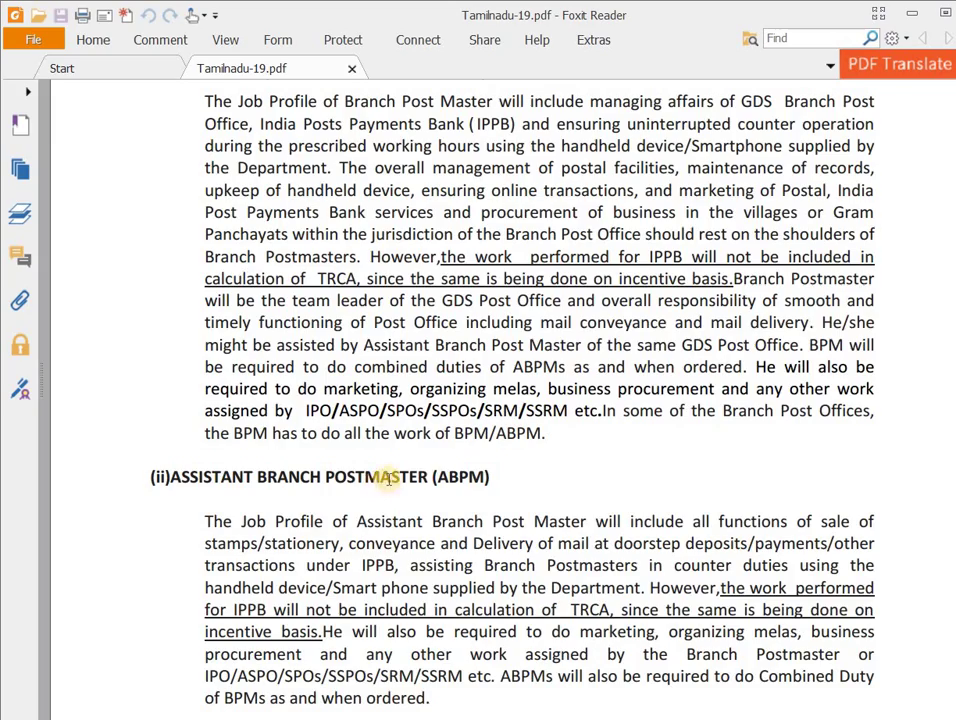
pyautogui.scroll(-2, 386, 478)
pyautogui.scroll(-3, 386, 458)
pyautogui.scroll(-2, 385, 460)
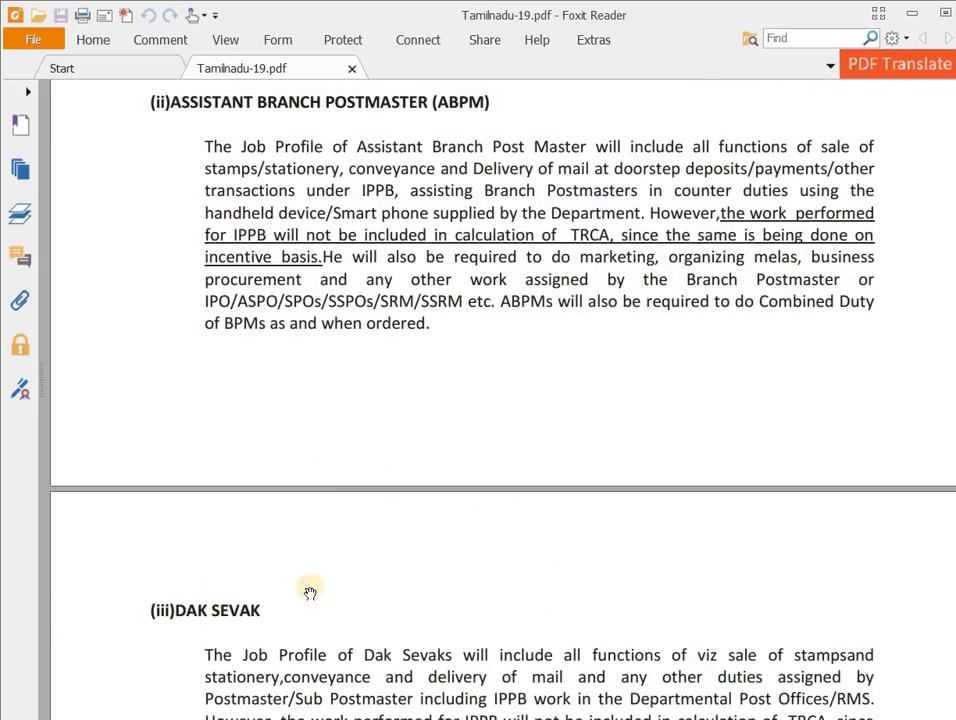
pyautogui.scroll(8, 277, 533)
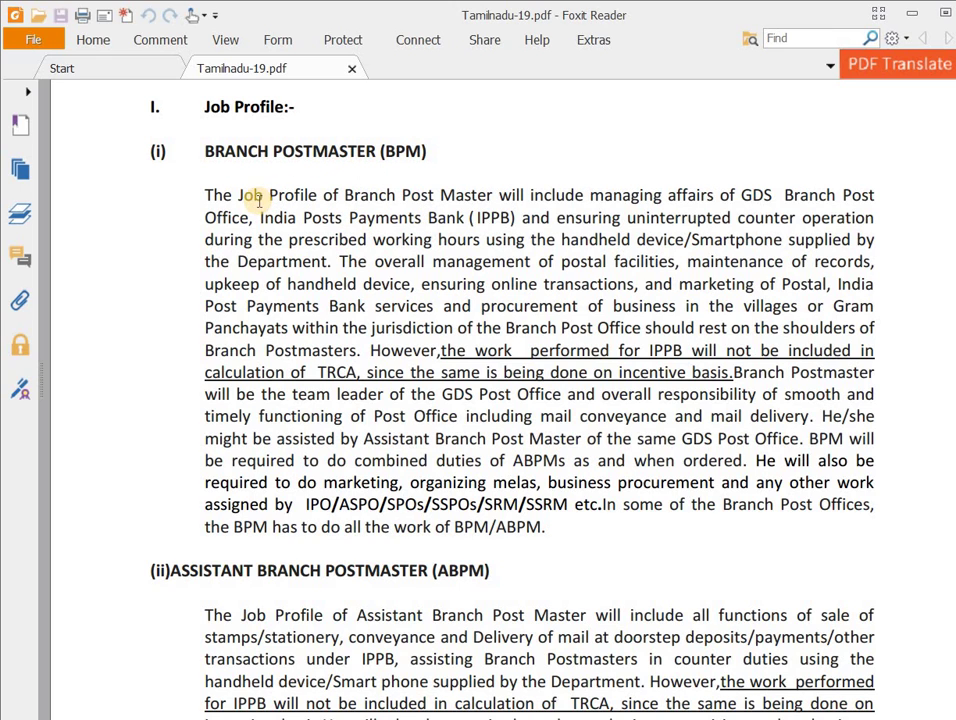
pyautogui.scroll(-5, 437, 333)
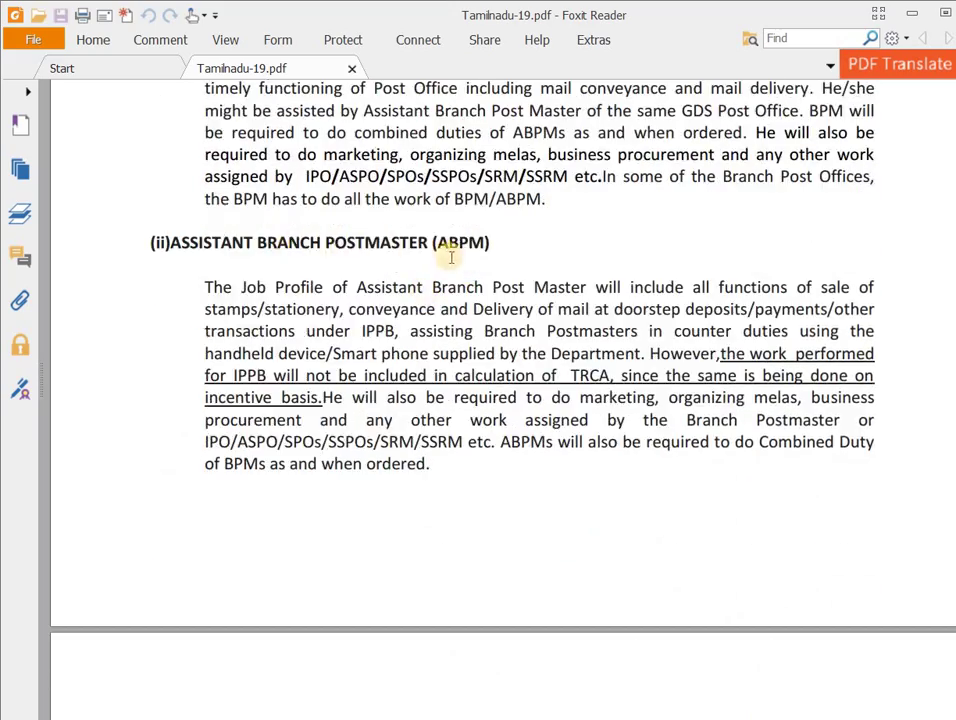
pyautogui.scroll(5, 343, 245)
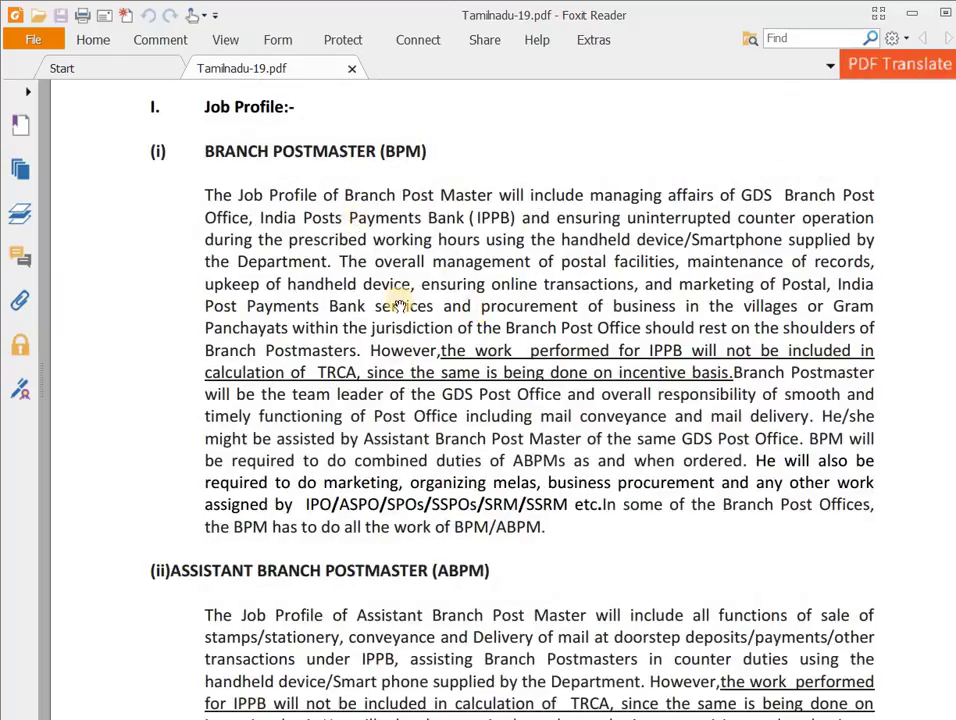
pyautogui.scroll(-5, 397, 240)
pyautogui.scroll(2, 406, 267)
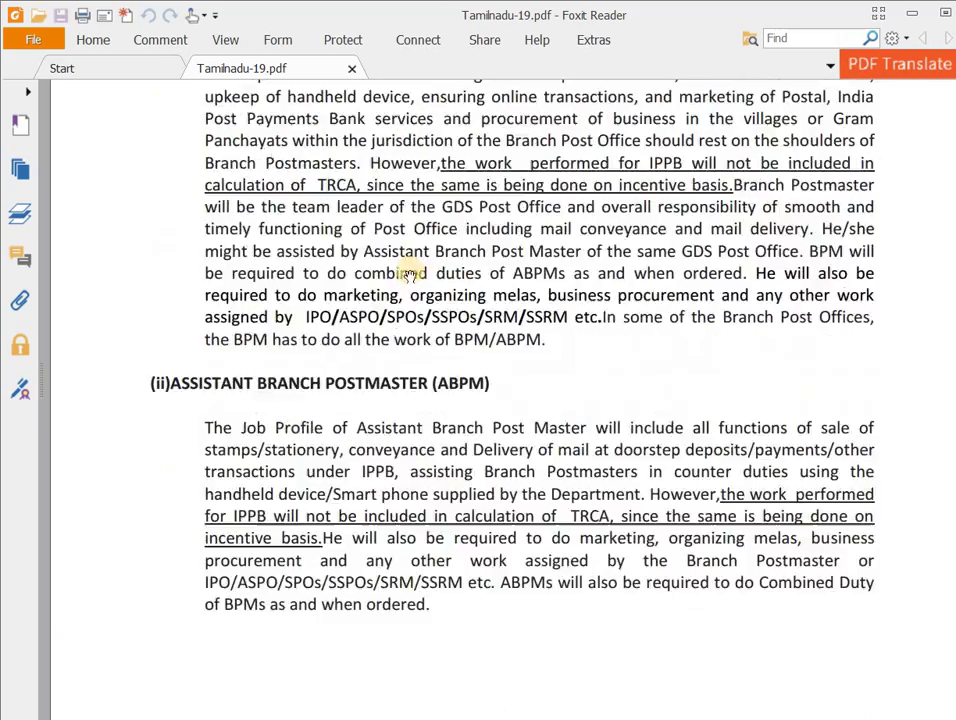
pyautogui.scroll(-7, 416, 311)
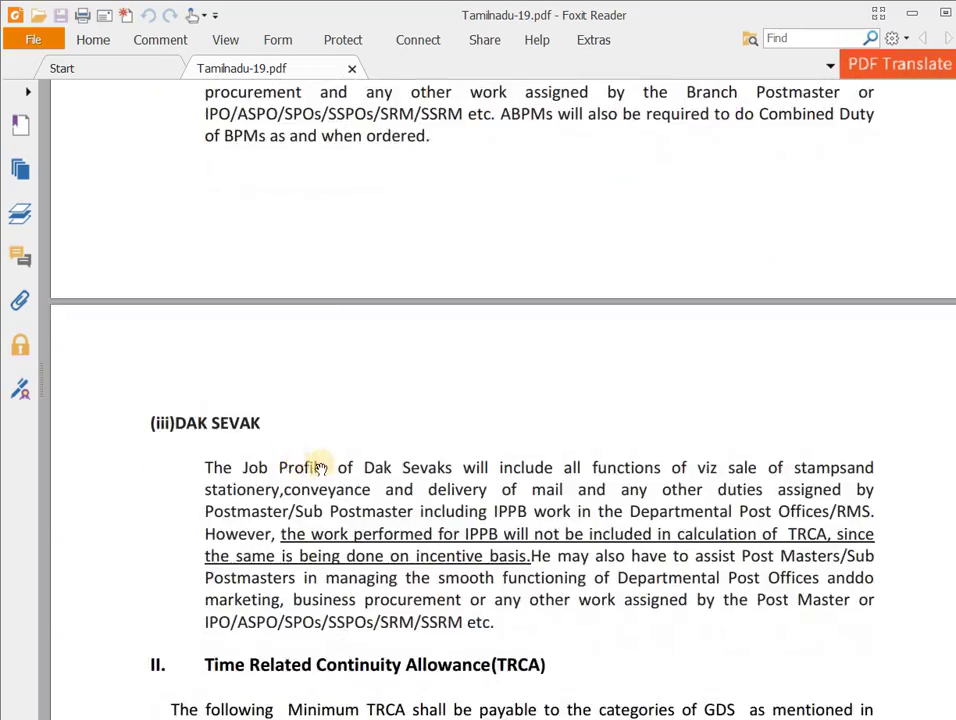
pyautogui.scroll(3, 410, 433)
pyautogui.scroll(-4, 405, 405)
# Step: Read the Time Related Continuity Allowance table and the age eligibility section with its category relaxations
pyautogui.scroll(-4, 400, 348)
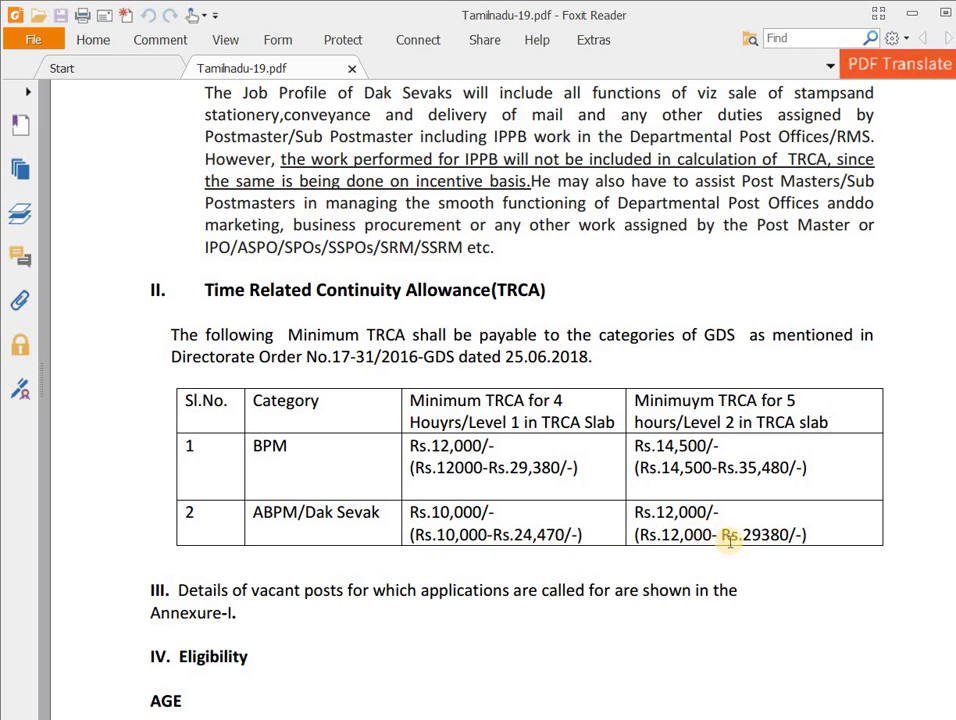
pyautogui.scroll(-4, 745, 520)
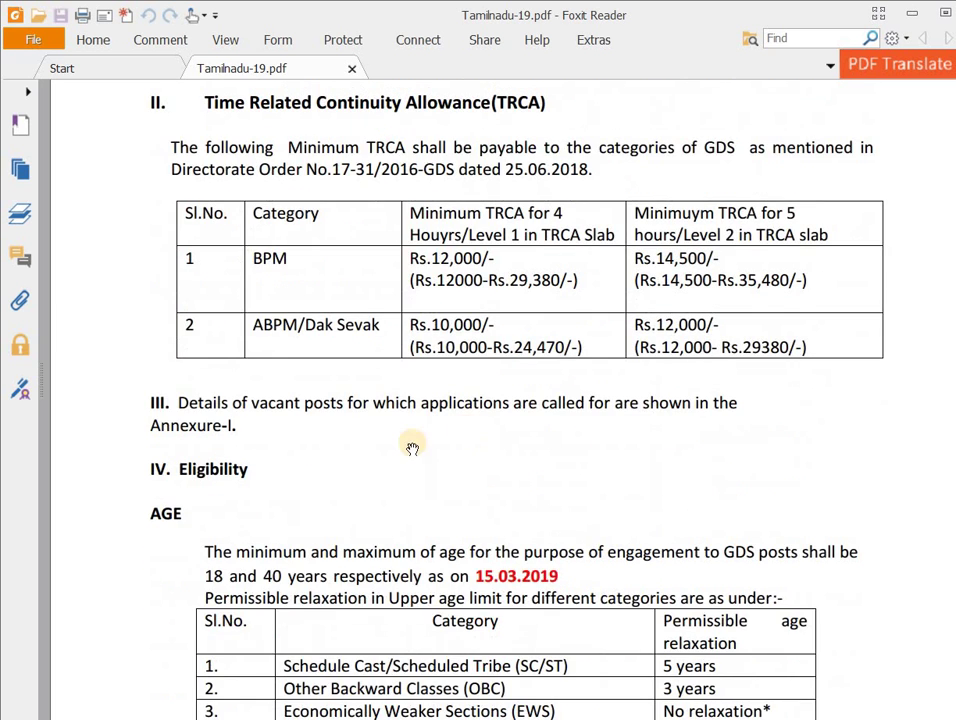
pyautogui.scroll(-2, 380, 430)
pyautogui.scroll(-2, 354, 402)
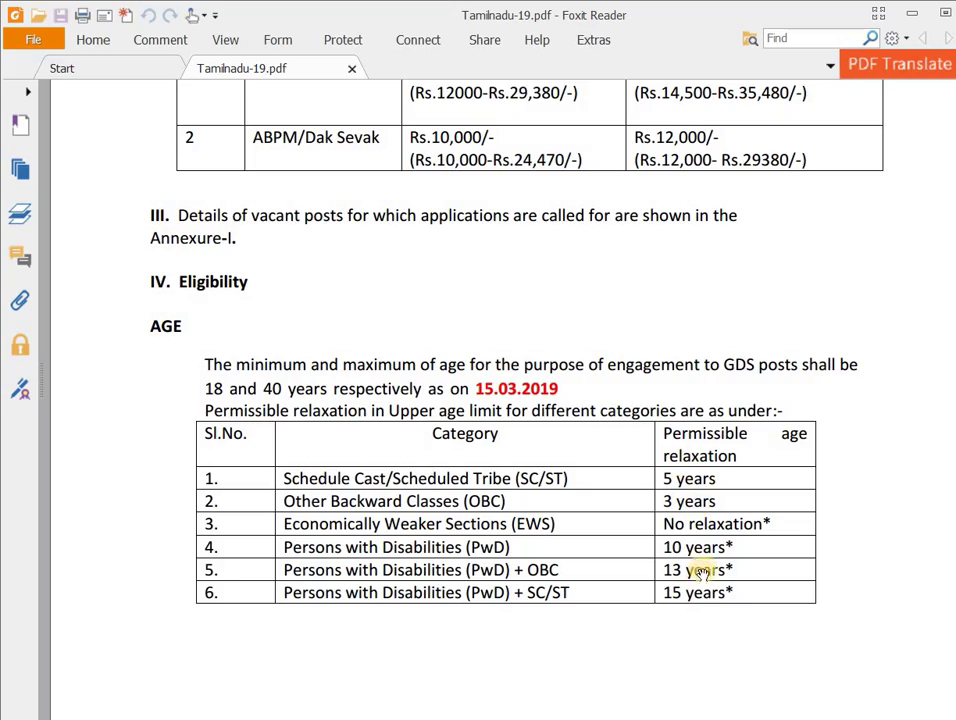
# Step: Check the educational qualification, the official local languages of each circle and the basic computer training requirement
pyautogui.scroll(-6, 683, 540)
pyautogui.scroll(-10, 632, 493)
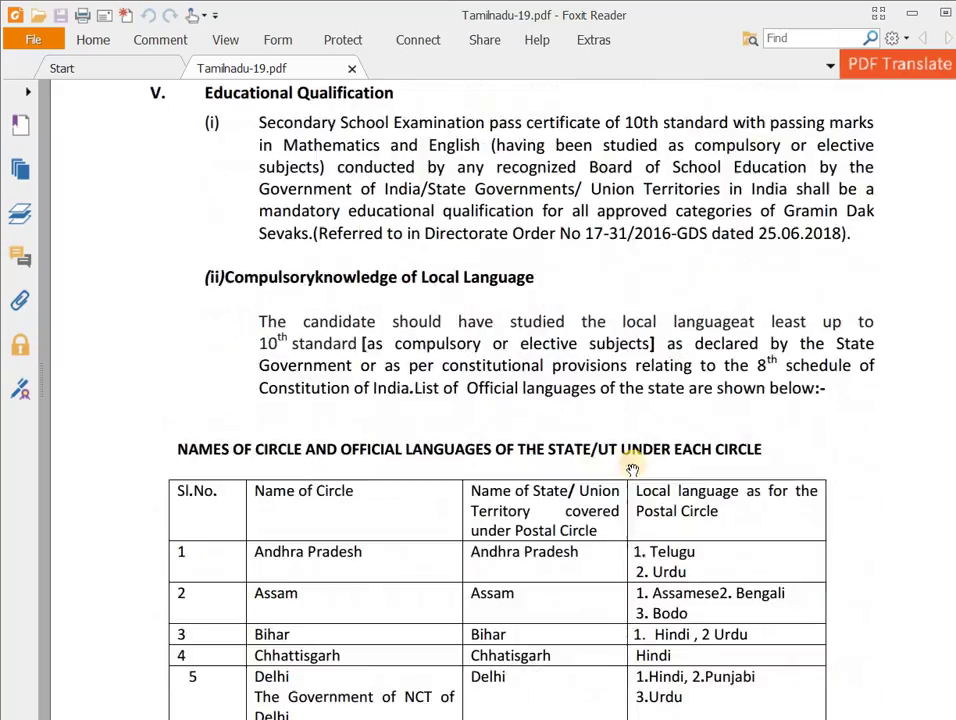
pyautogui.scroll(-12, 631, 467)
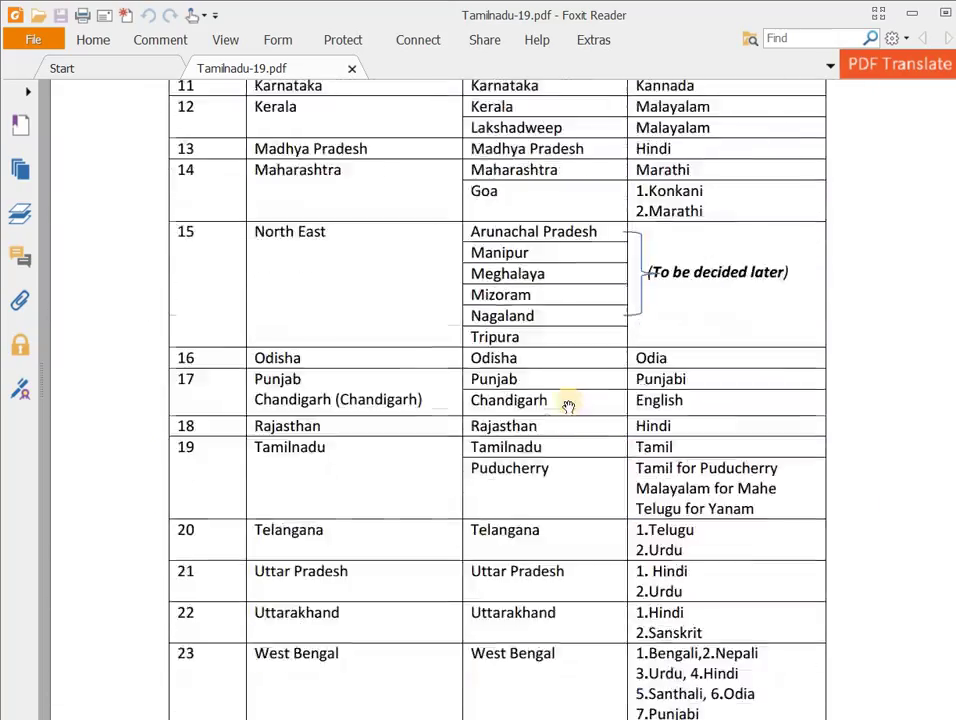
pyautogui.scroll(-6, 571, 380)
pyautogui.scroll(2, 550, 320)
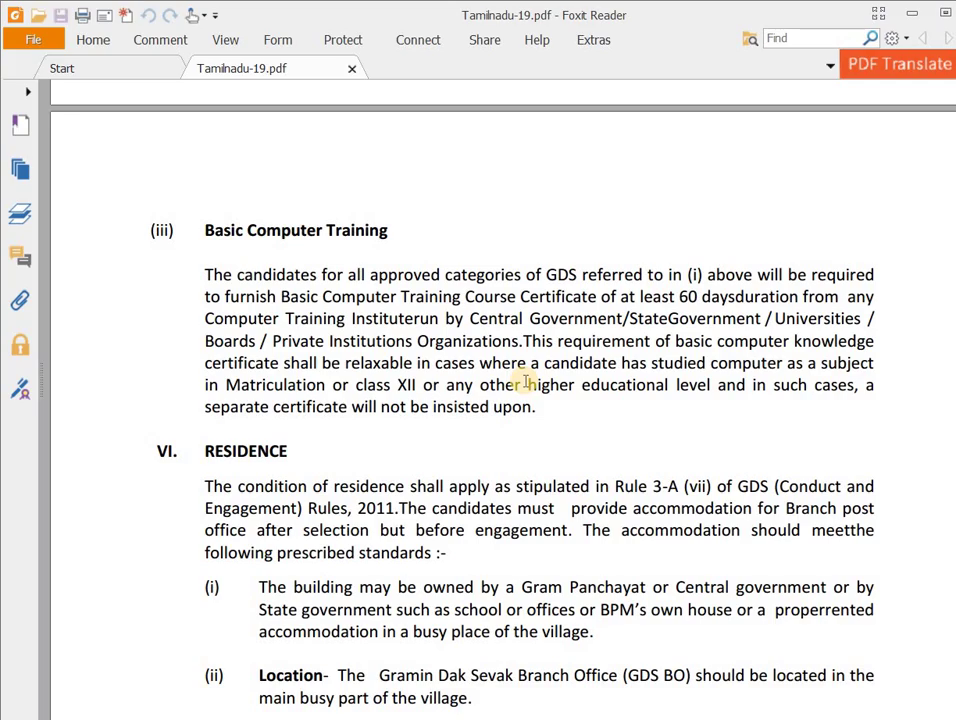
# Step: Skim the residence, cycling, livelihood, security and branch office accommodation conditions through to the disability categories in section XVI
pyautogui.scroll(-5, 524, 381)
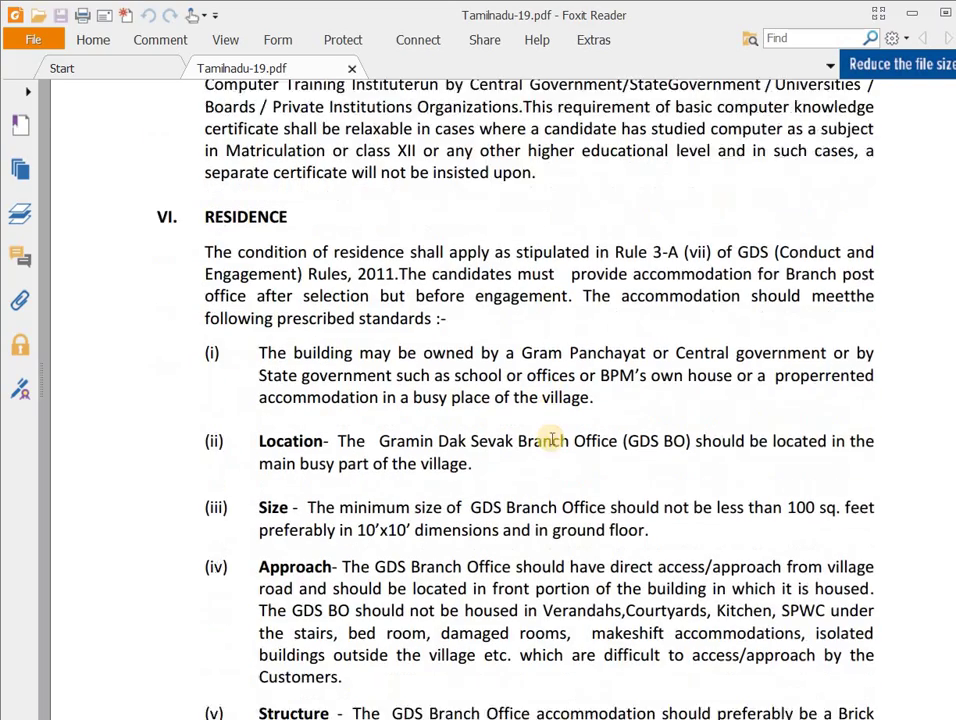
pyautogui.scroll(-9, 551, 440)
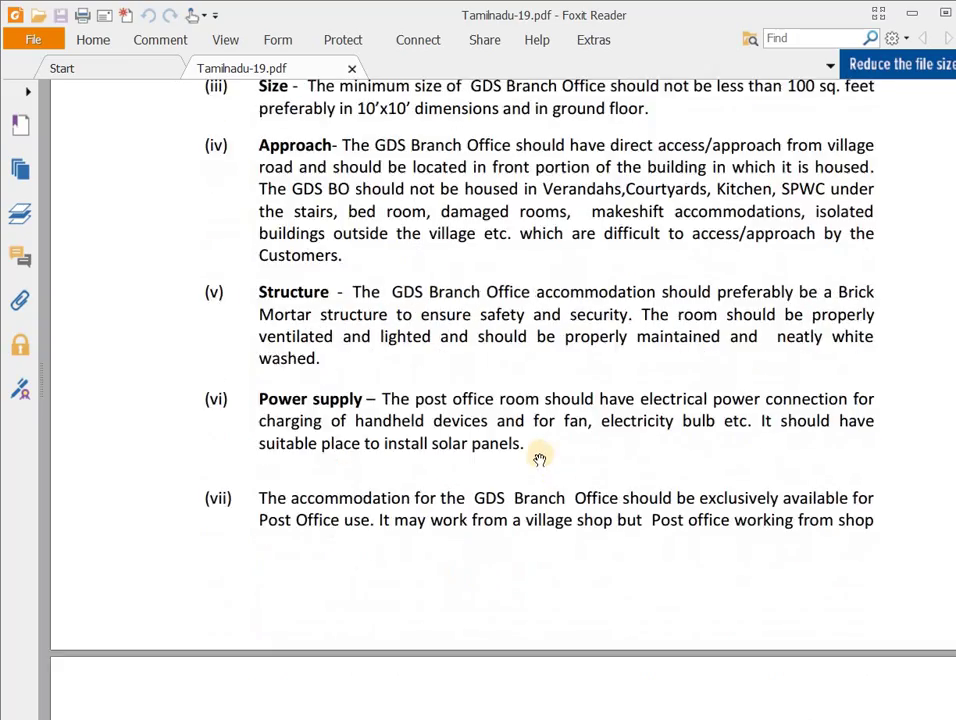
pyautogui.scroll(-20, 539, 459)
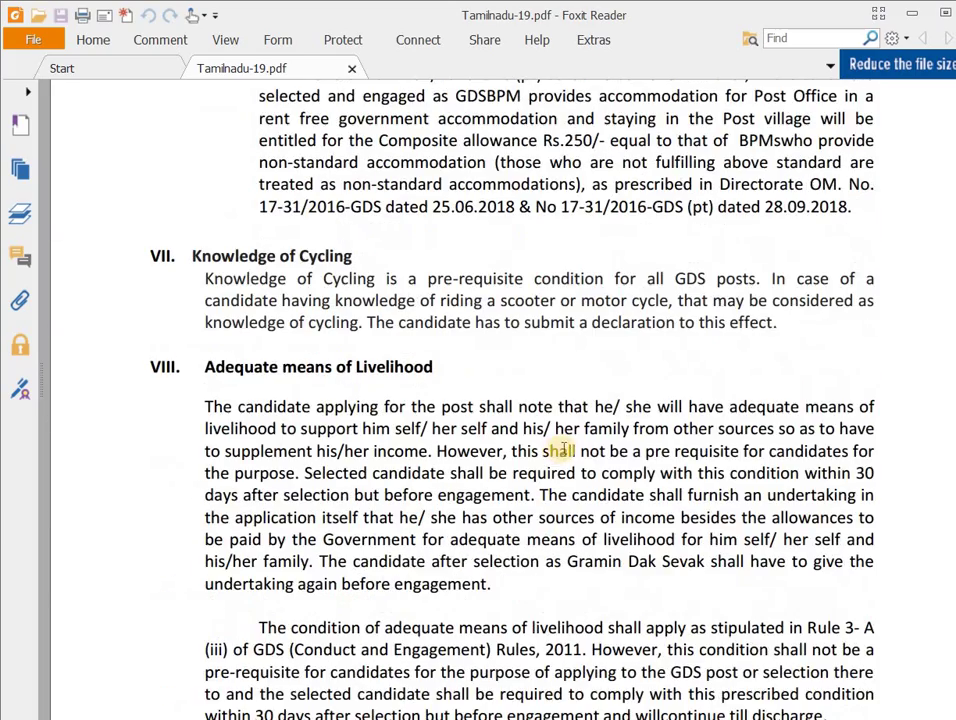
pyautogui.scroll(-17, 563, 445)
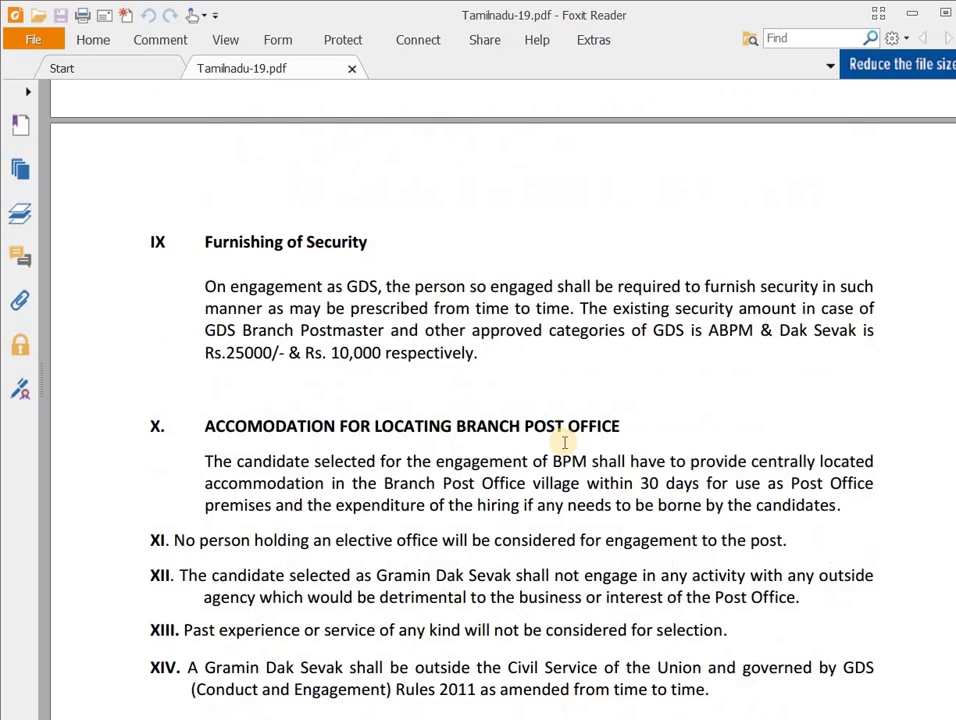
pyautogui.scroll(-13, 564, 442)
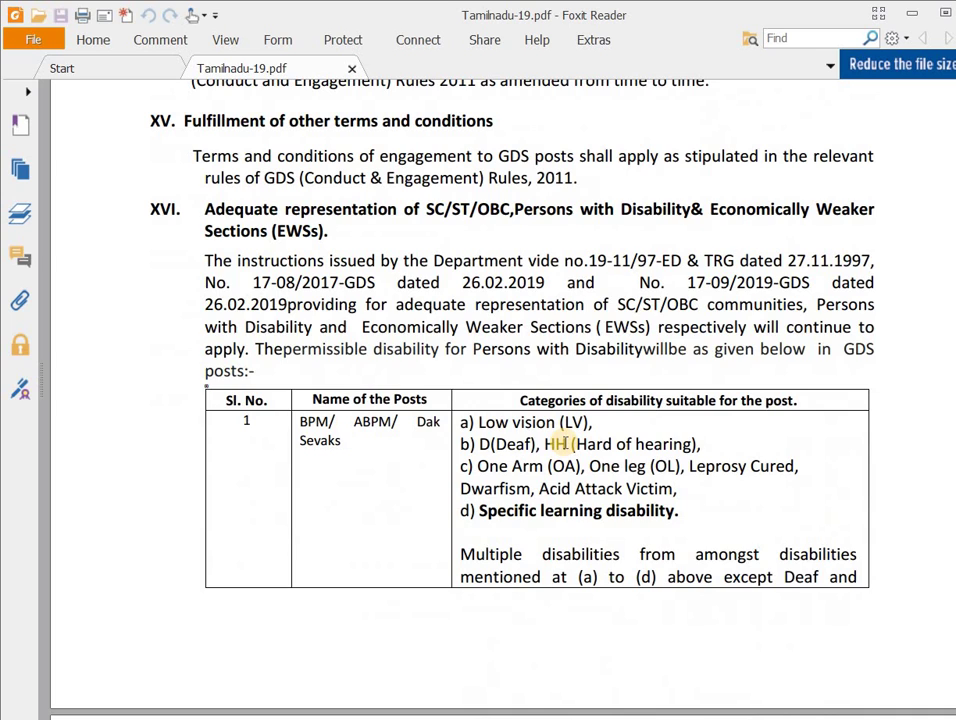
# Step: Examine the fee exemption, the table of documents to upload with formats and sizes, and the important instructions
pyautogui.scroll(-10, 563, 443)
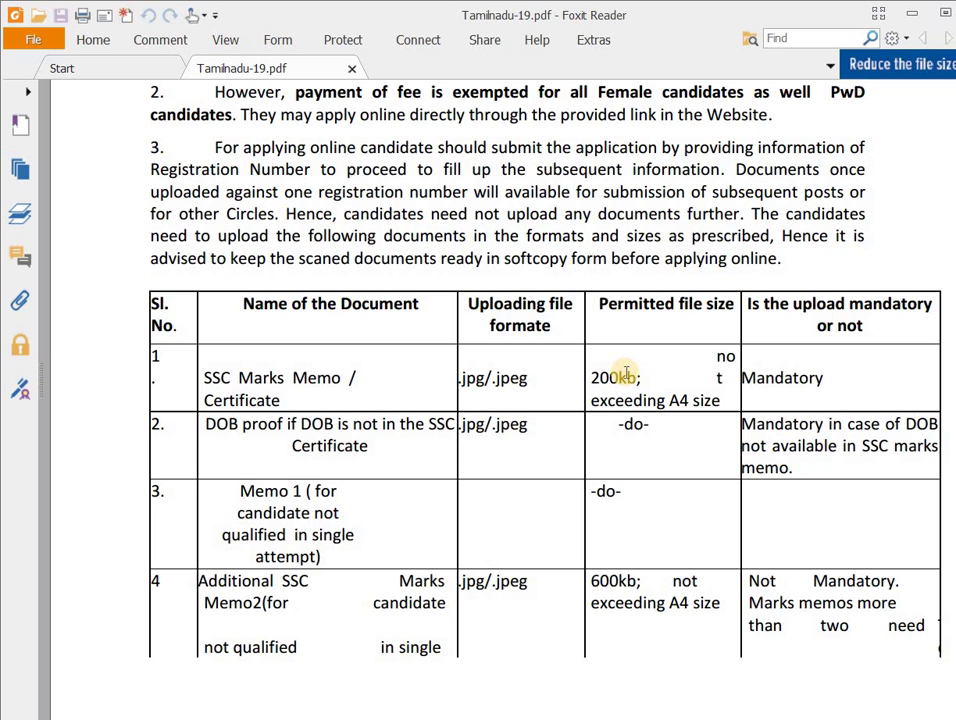
pyautogui.scroll(-4, 619, 365)
pyautogui.scroll(-8, 590, 345)
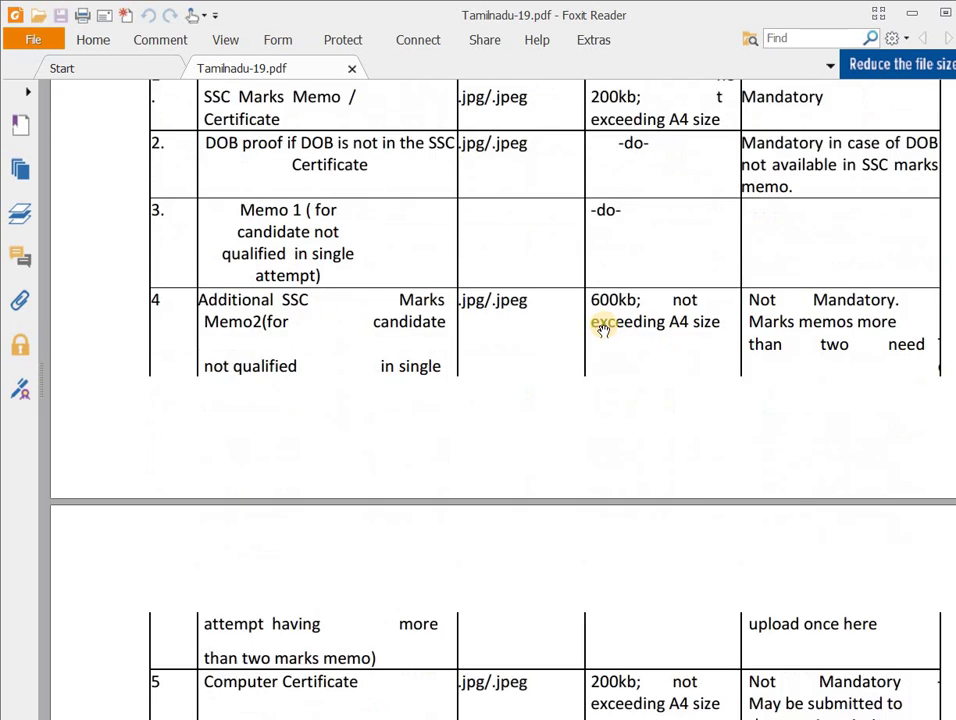
pyautogui.scroll(-7, 477, 337)
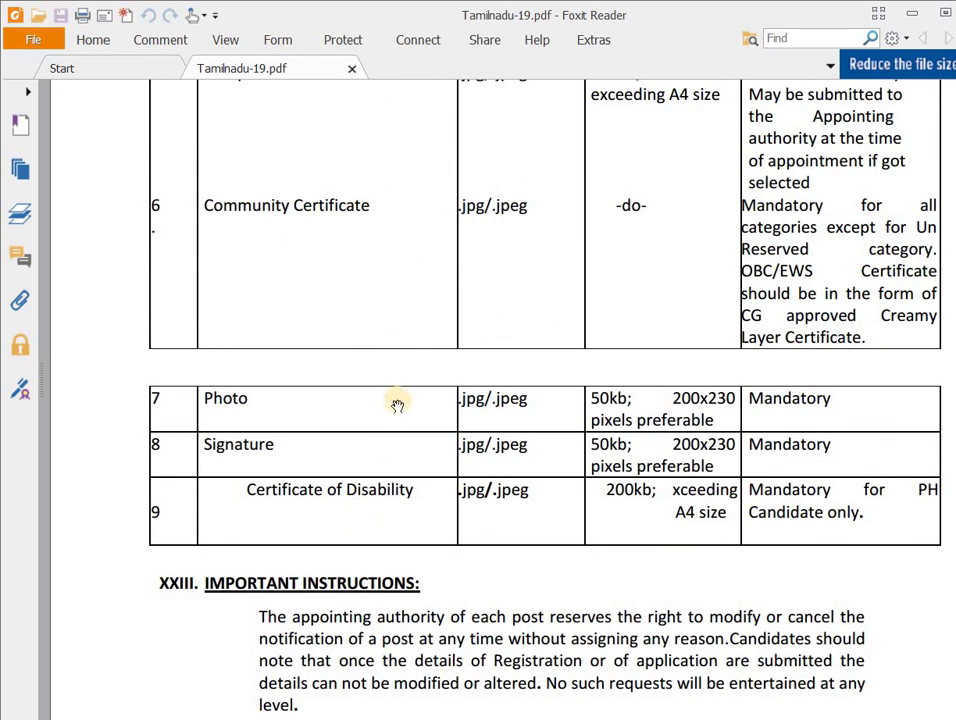
pyautogui.scroll(1, 416, 358)
pyautogui.scroll(-2, 530, 421)
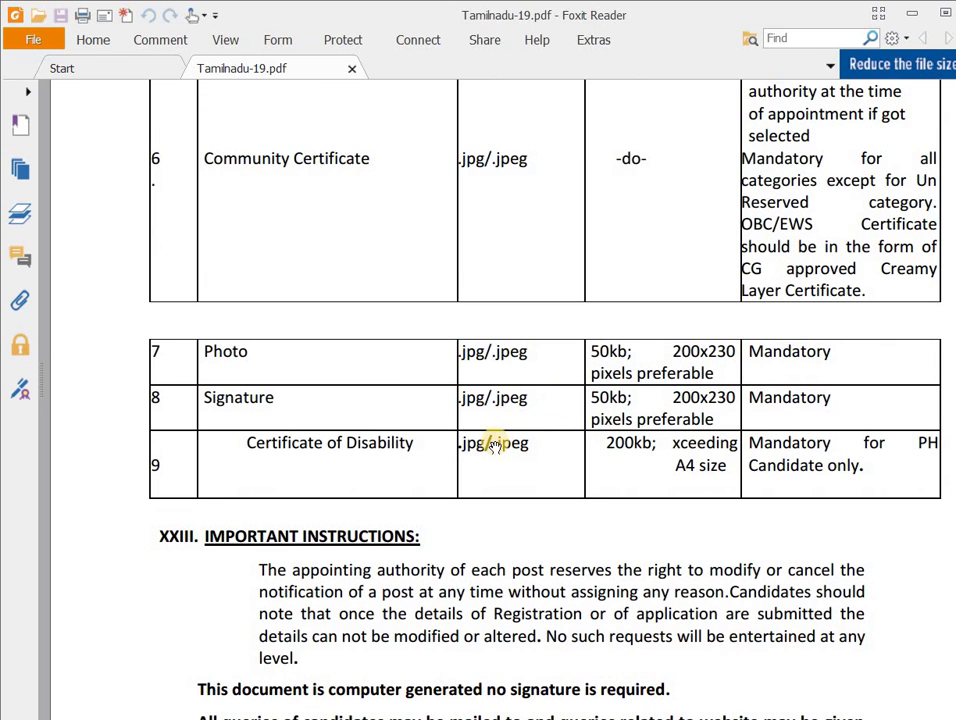
pyautogui.scroll(-6, 590, 420)
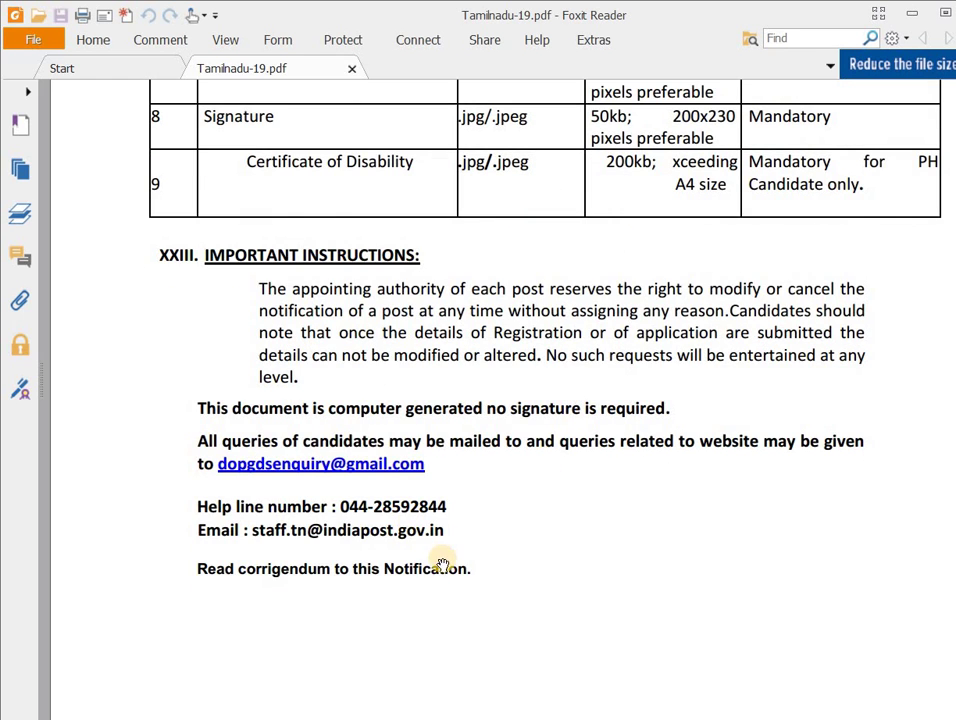
# Step: Look through the Gramin Dak Sevak vacancy list for Tamilnadu Circle to the document's last page
pyautogui.scroll(-9, 448, 542)
pyautogui.scroll(-8, 447, 534)
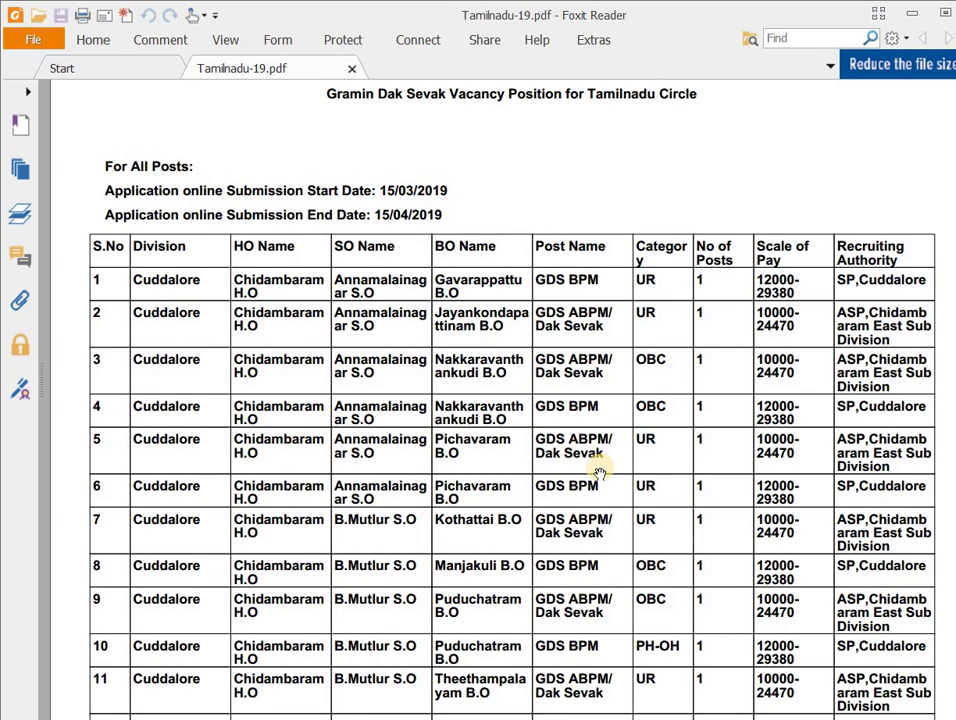
pyautogui.scroll(-17, 373, 363)
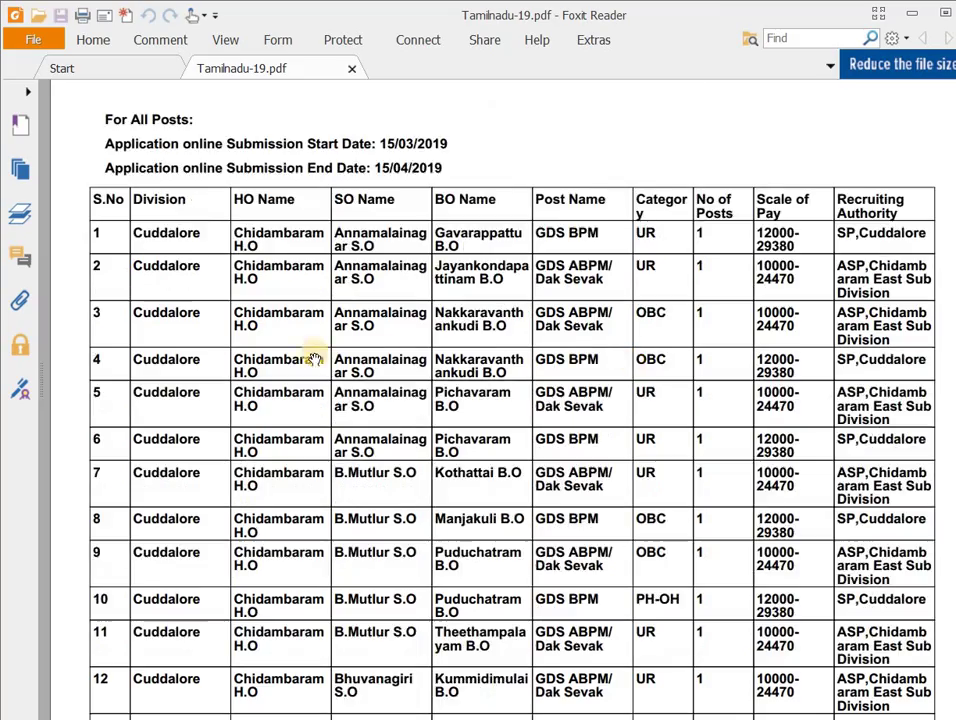
pyautogui.scroll(-19, 216, 437)
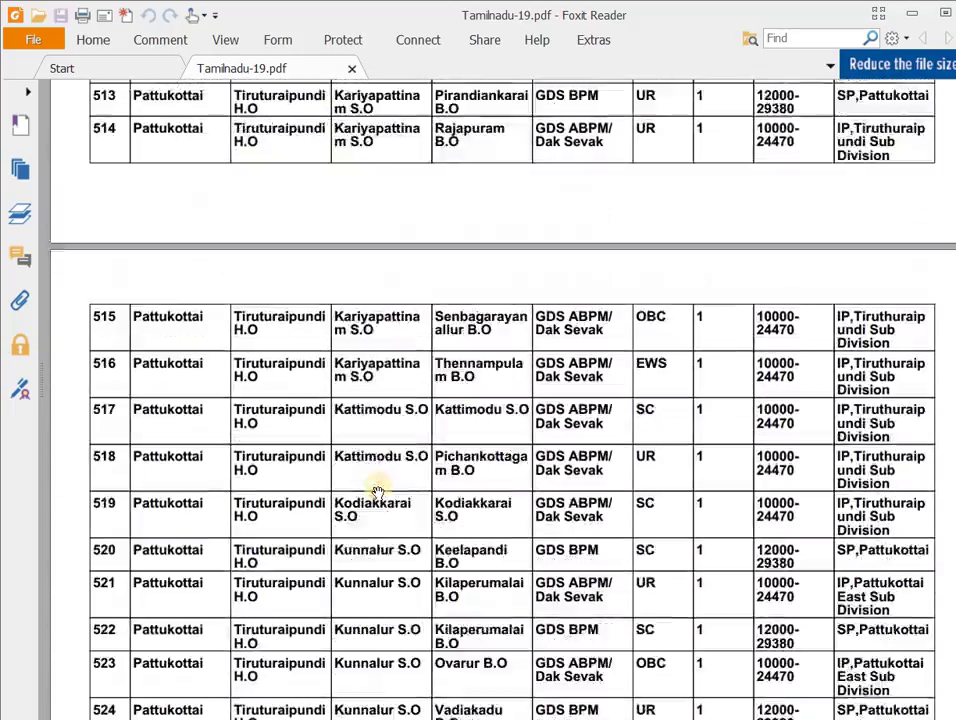
pyautogui.scroll(-6, 378, 492)
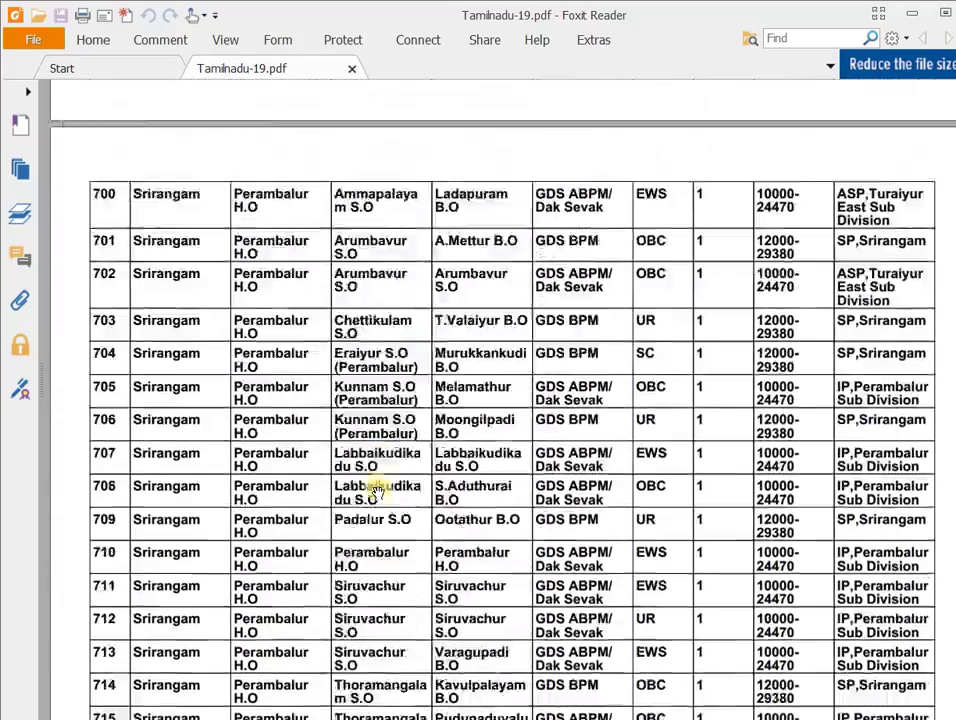
pyautogui.scroll(-6, 378, 492)
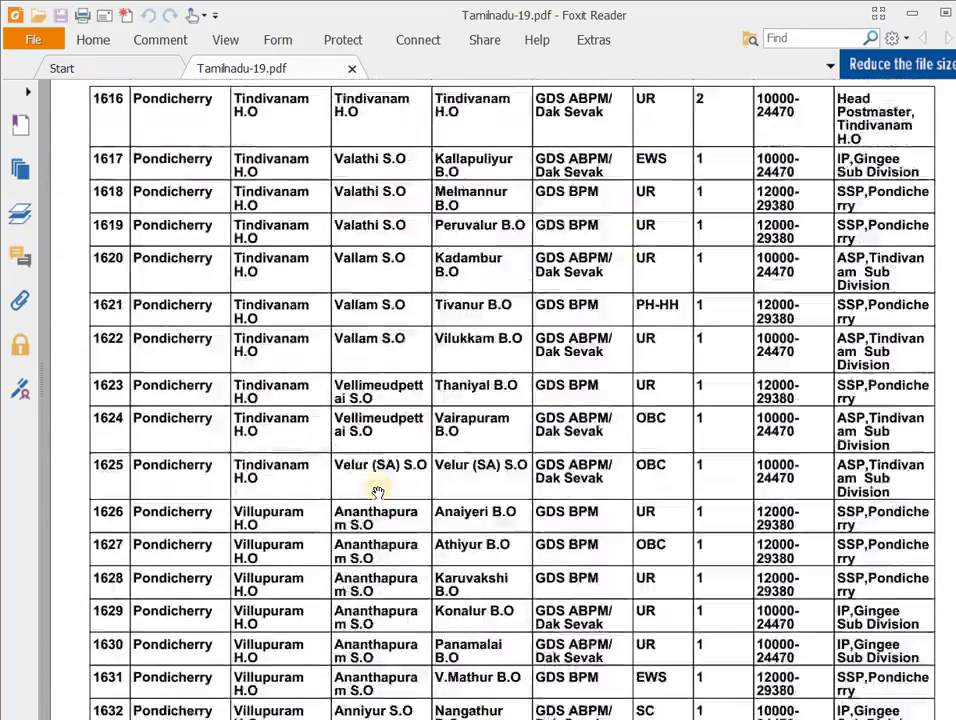
pyautogui.scroll(-5, 377, 490)
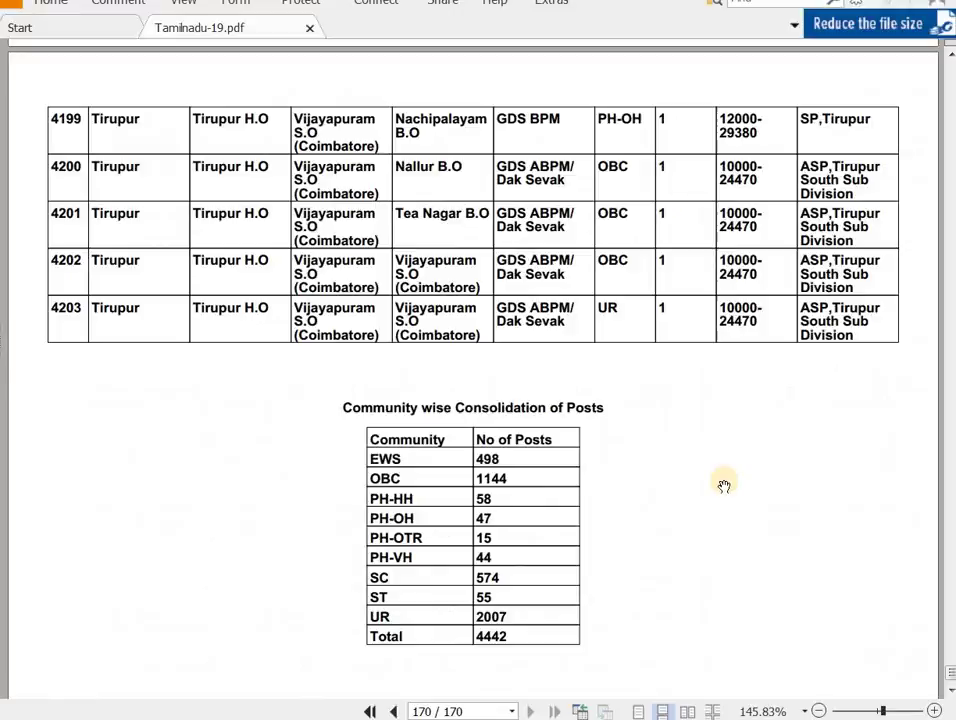
# Step: Examine the Community wise Consolidation of Posts table and highlight the number of posts in the UR row
pyautogui.moveTo(463, 439); pyautogui.dragTo(405, 344)
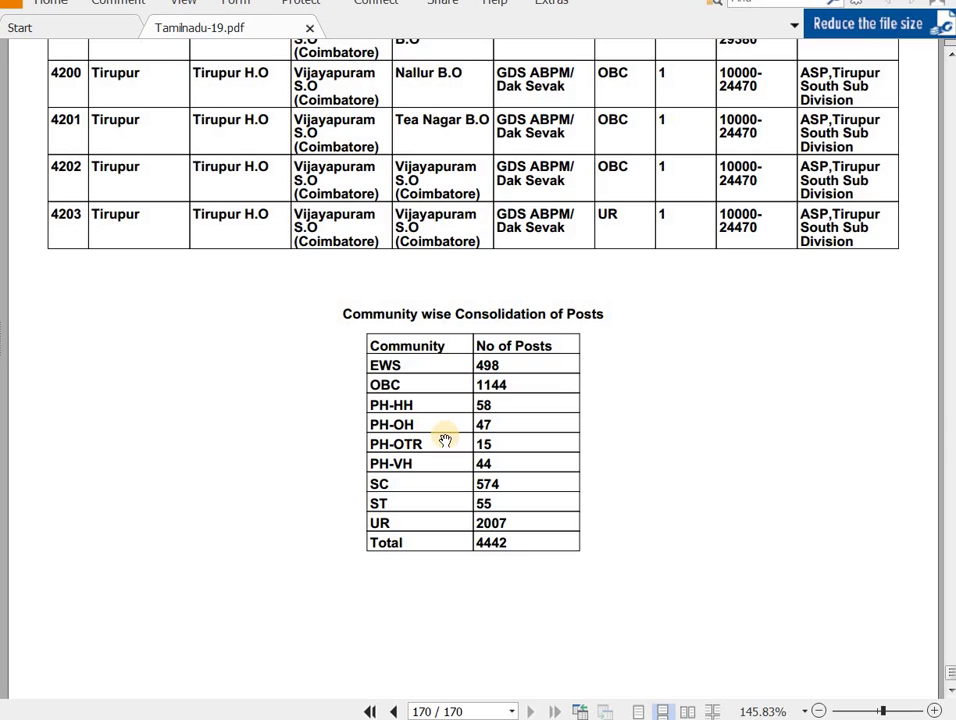
pyautogui.scroll(-2, 447, 420)
pyautogui.scroll(2, 450, 459)
pyautogui.moveTo(513, 523); pyautogui.dragTo(477, 530)
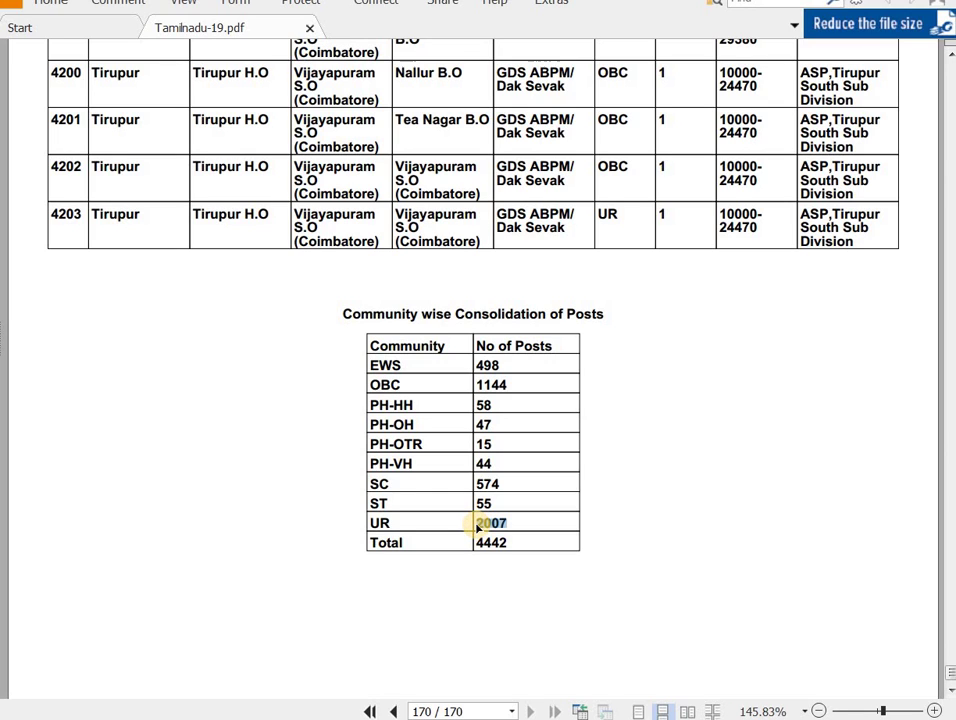
# Step: Look back through the Tirupur entries in the vacancy list, from the consolidation table up to the Mettupalayam H.O posts
pyautogui.scroll(10, 706, 582)
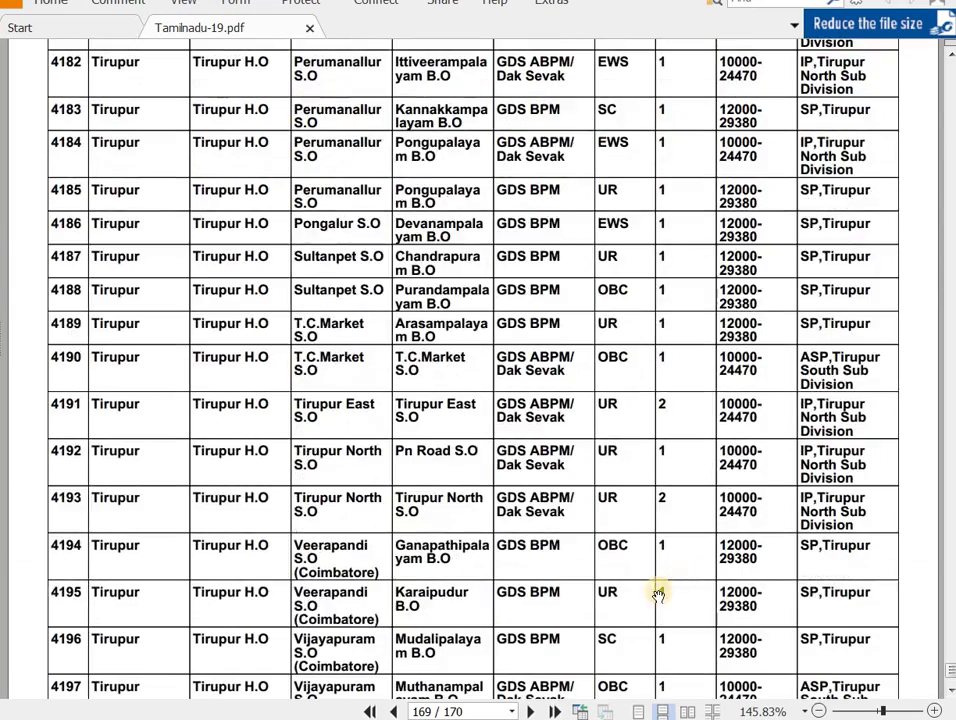
pyautogui.scroll(10, 497, 546)
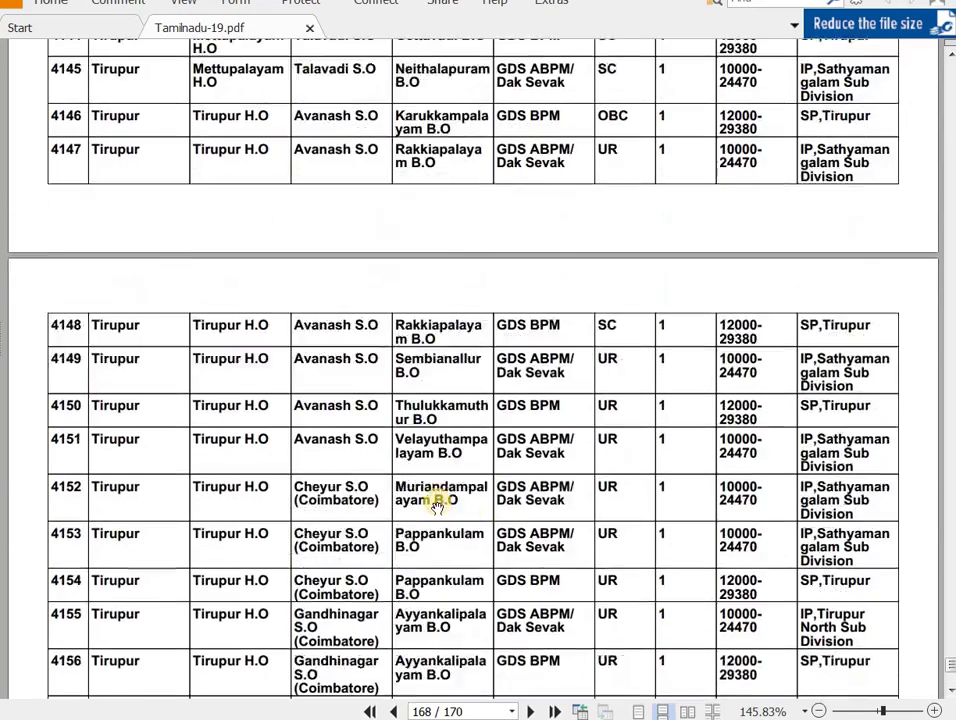
pyautogui.scroll(10, 437, 507)
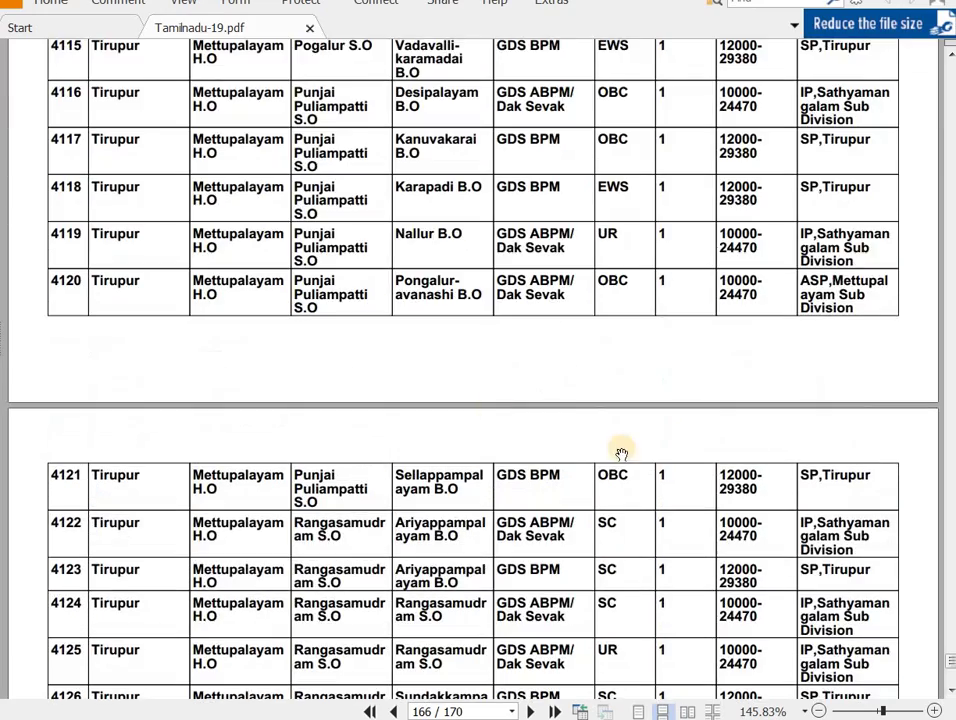
pyautogui.scroll(3, 657, 459)
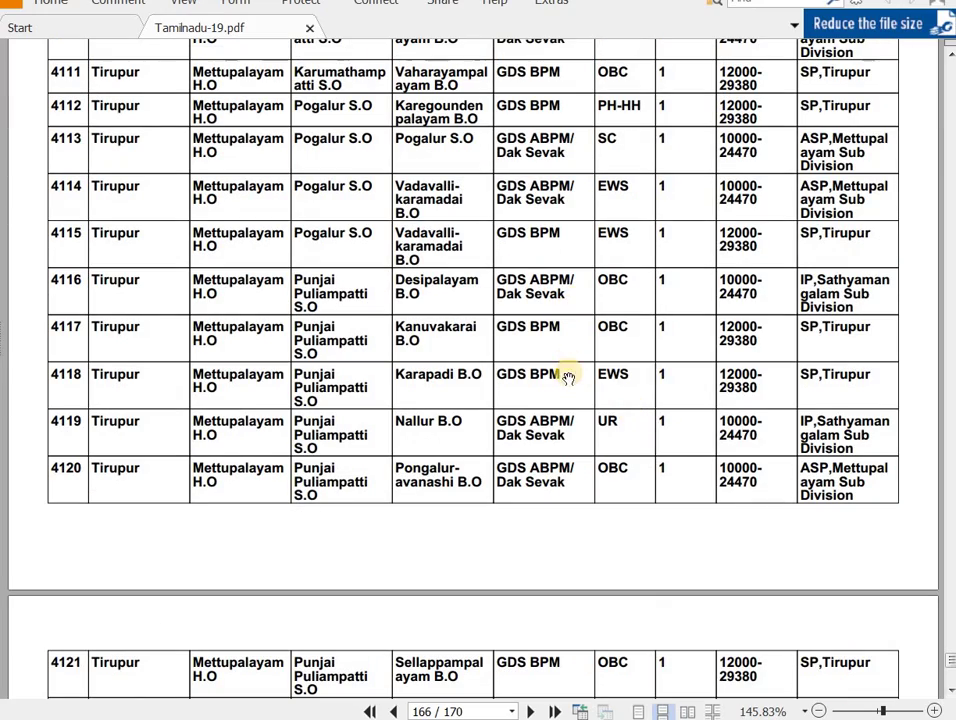
pyautogui.scroll(9, 570, 495)
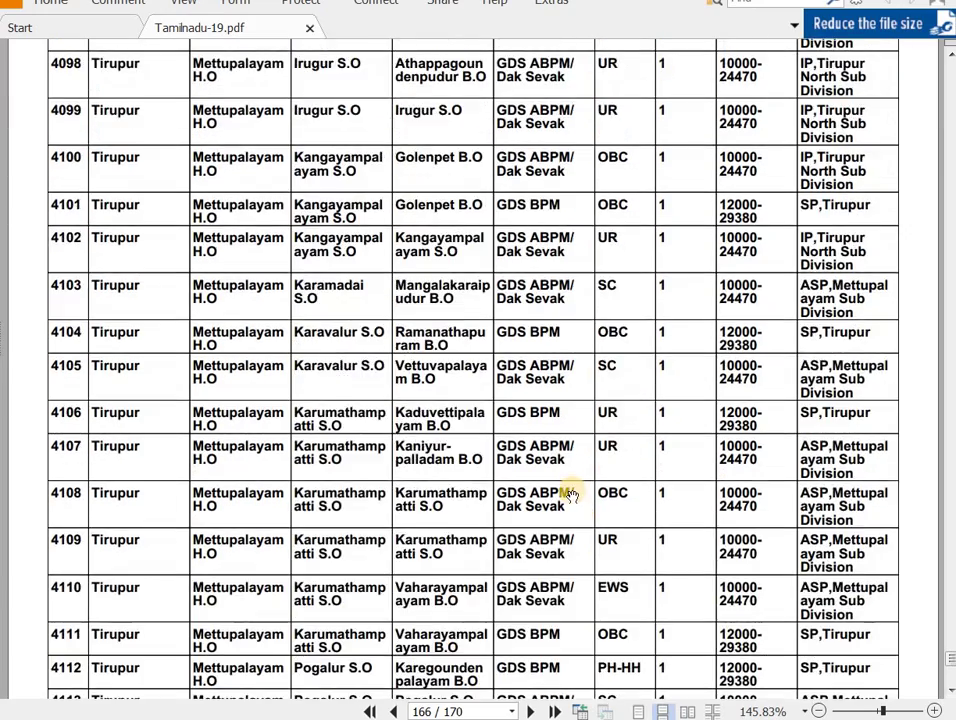
pyautogui.scroll(10, 570, 495)
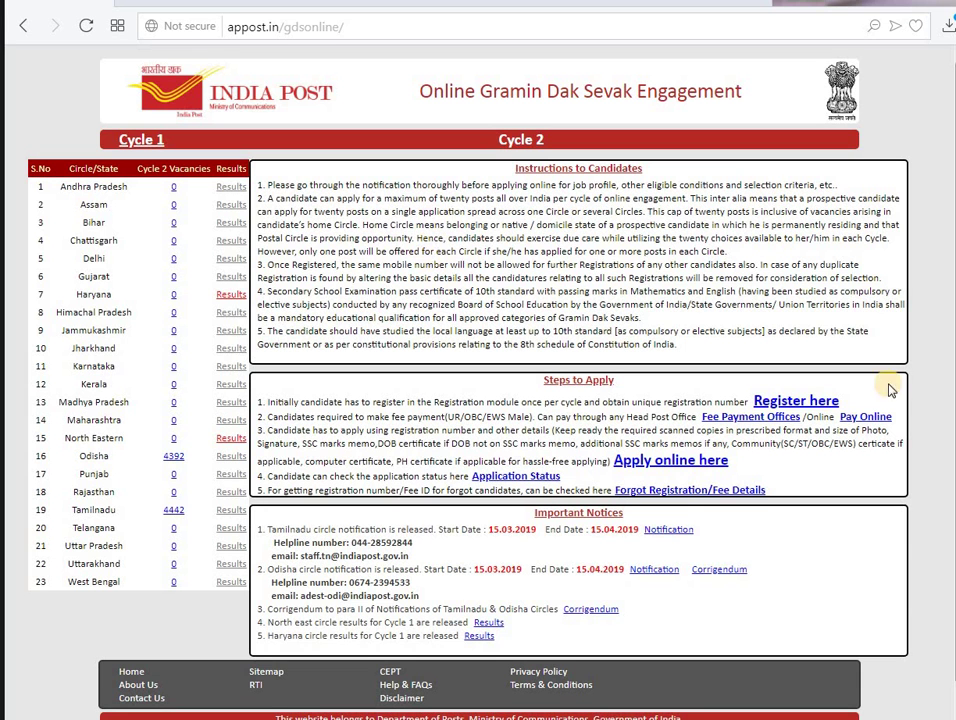
# Step: Open the candidate Registration Form from the Gramin Dak Sevak site and examine the applicant details, Community options and physical handicap categories
pyautogui.click(789, 413)
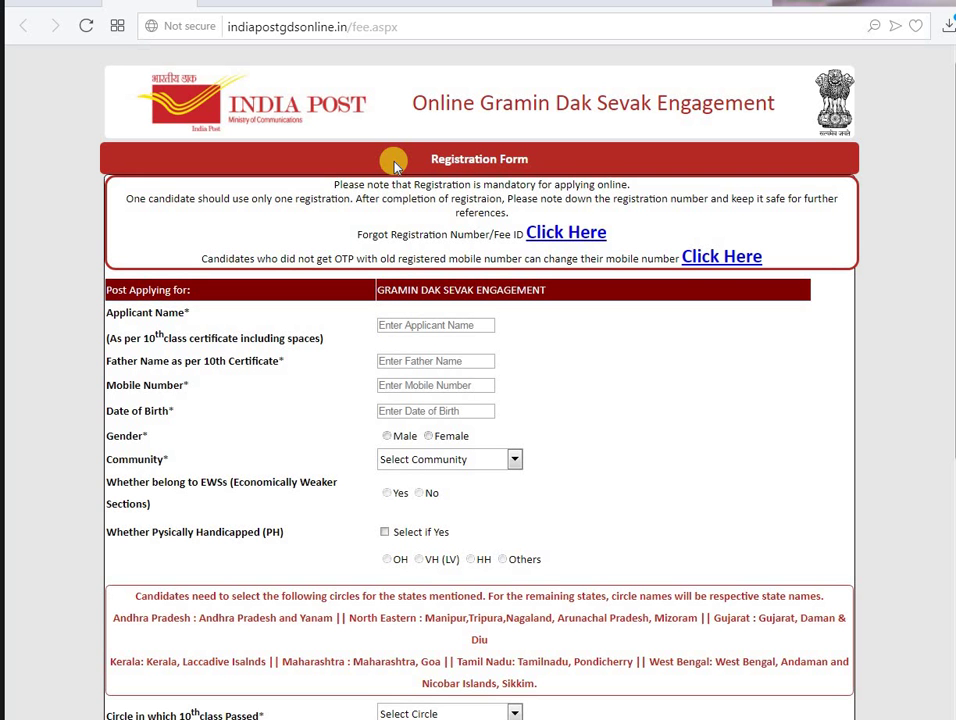
pyautogui.click(410, 325)
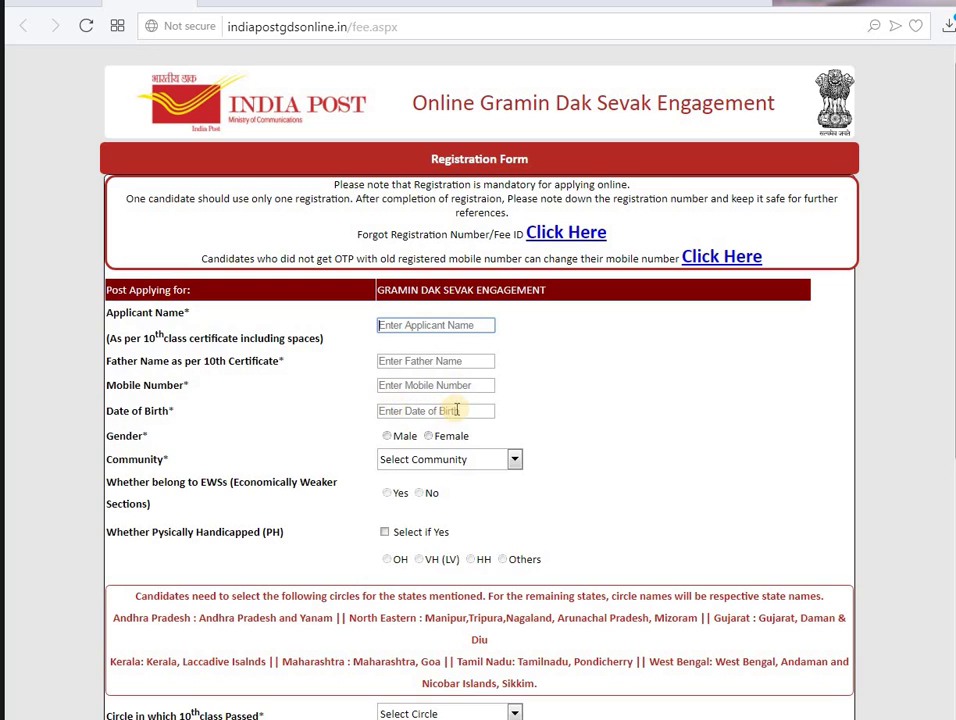
pyautogui.click(447, 460)
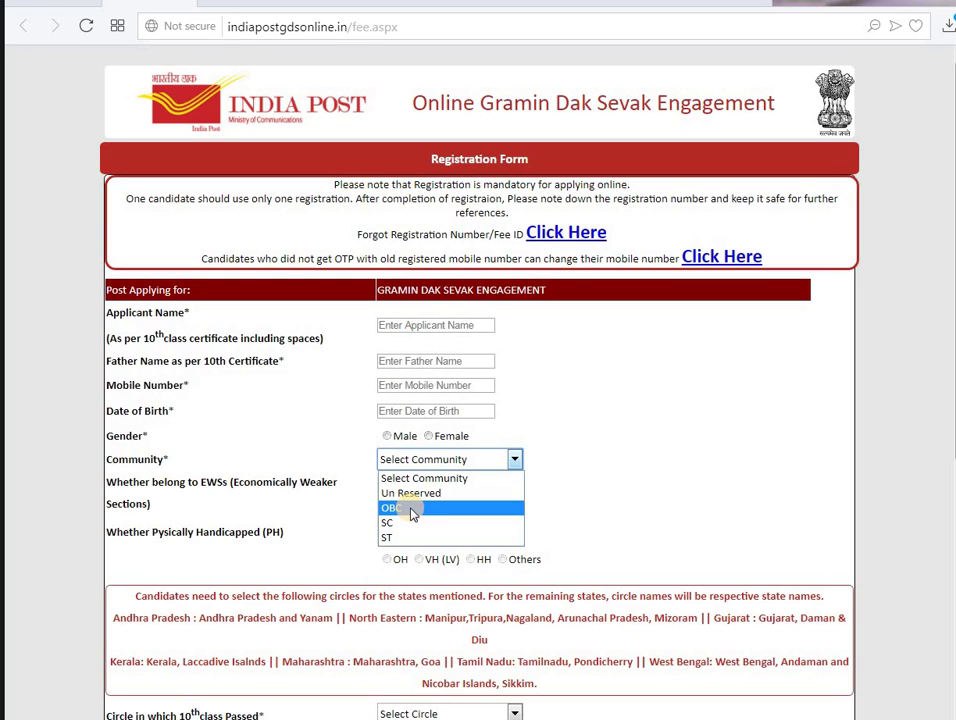
pyautogui.click(679, 465)
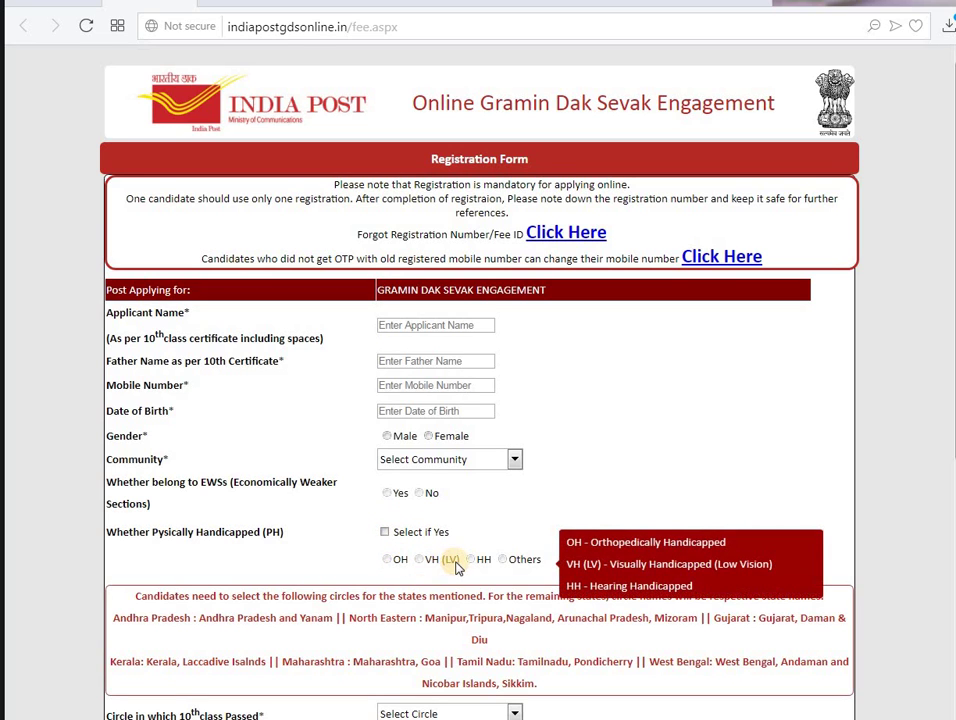
# Step: Select Tamilnadu as the circle in which 10th class was passed and check the board choices
pyautogui.scroll(-3, 388, 514)
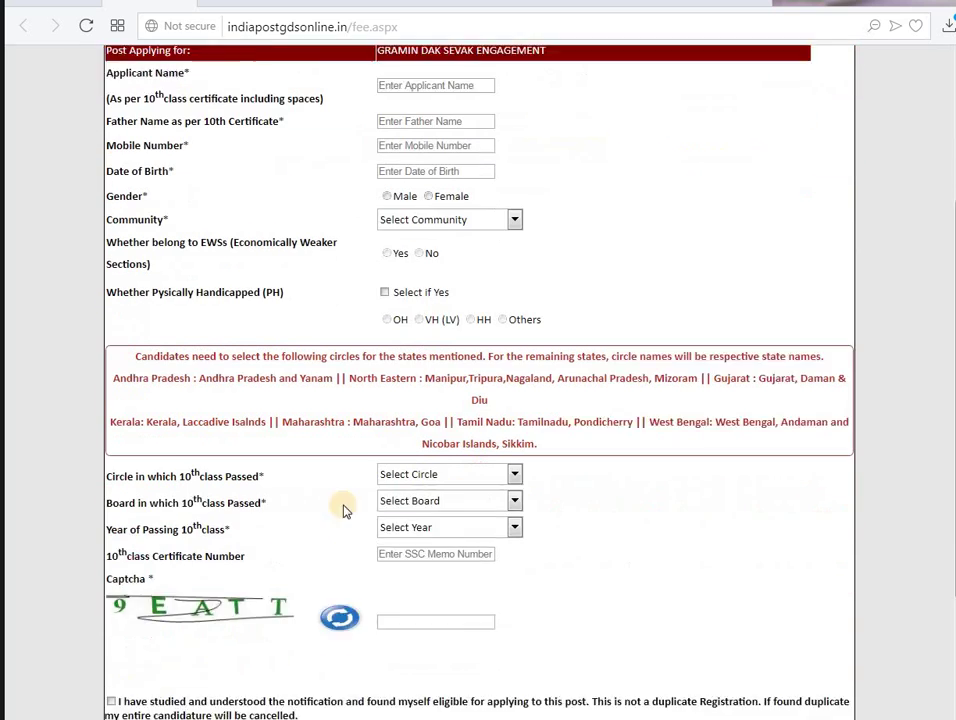
pyautogui.click(513, 421)
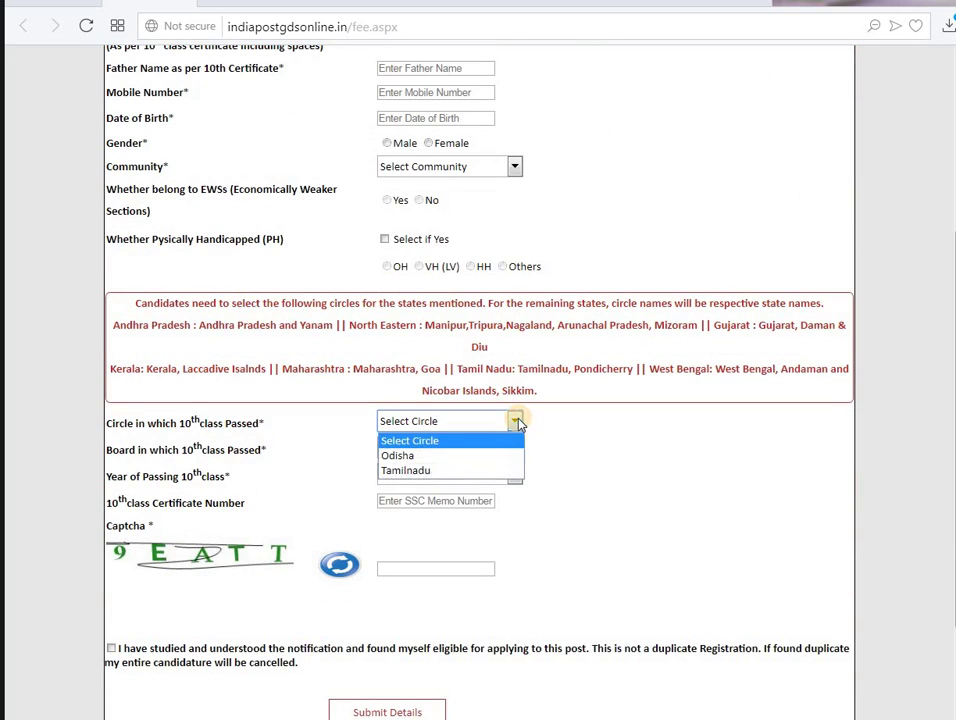
pyautogui.click(449, 472)
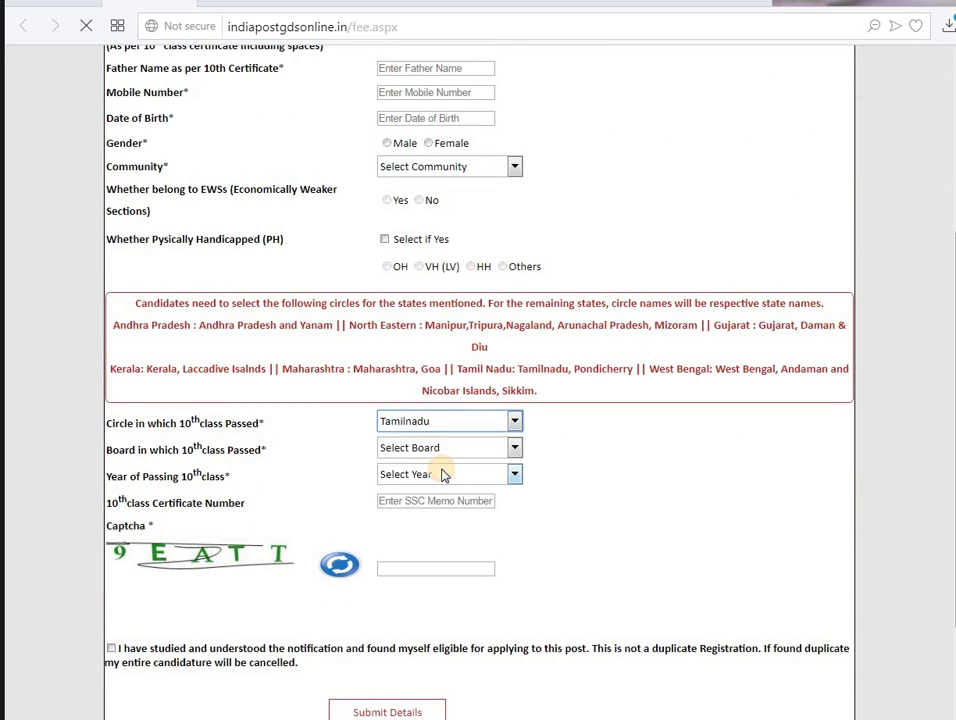
pyautogui.click(510, 449)
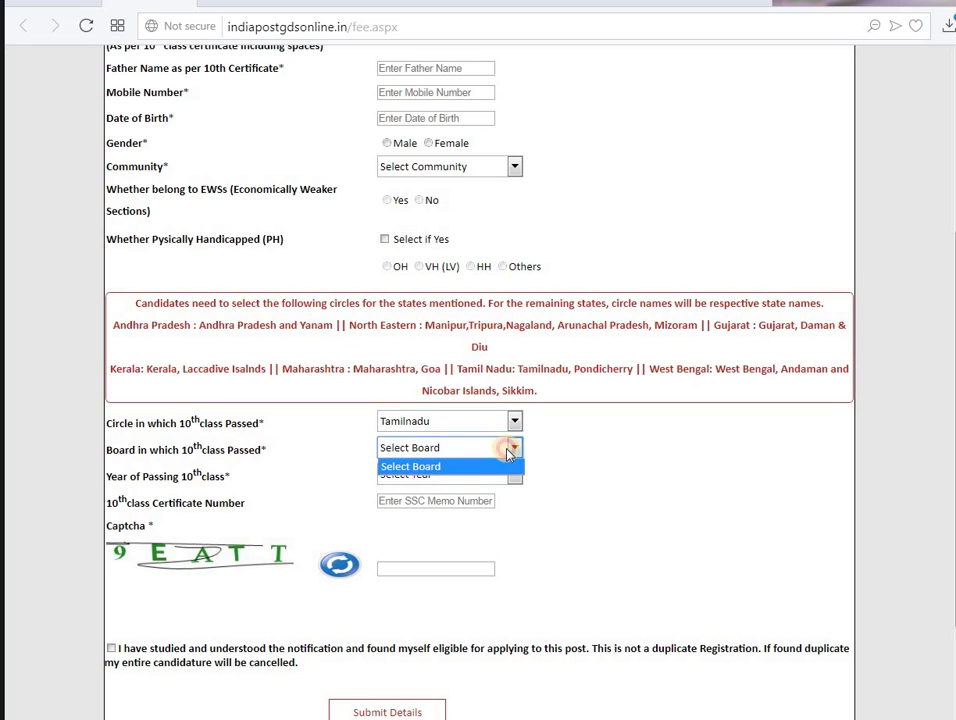
pyautogui.click(510, 449)
pyautogui.click(510, 449)
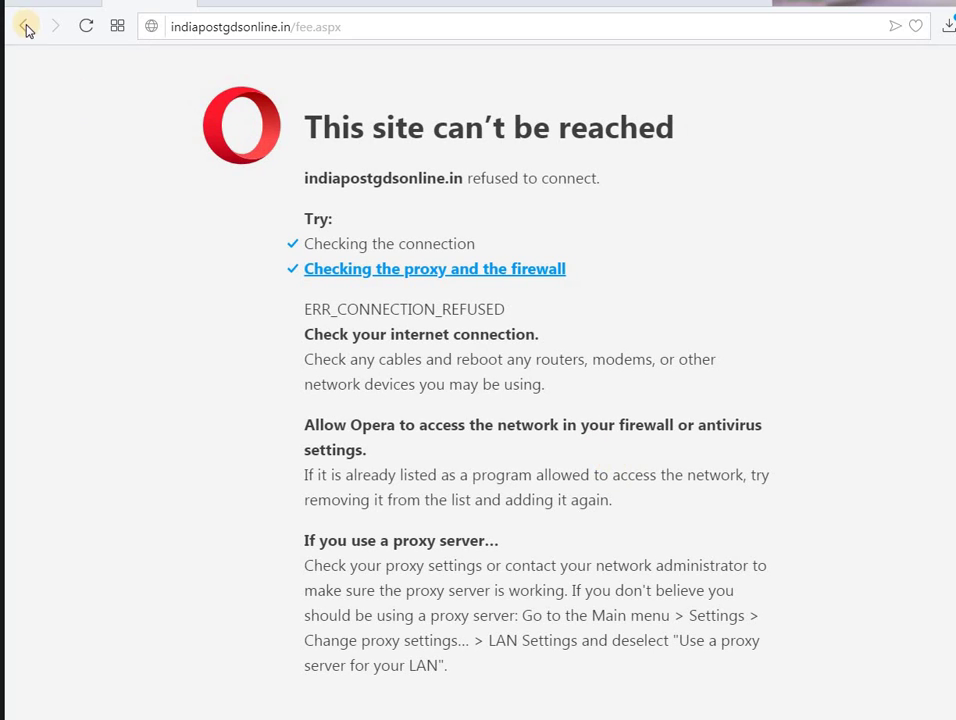
# Step: Load the registration form at indiapostgdsonline.in/fee.aspx again and examine the certificate number, captcha, declaration and submission section
pyautogui.click(23, 26)
pyautogui.click(342, 32)
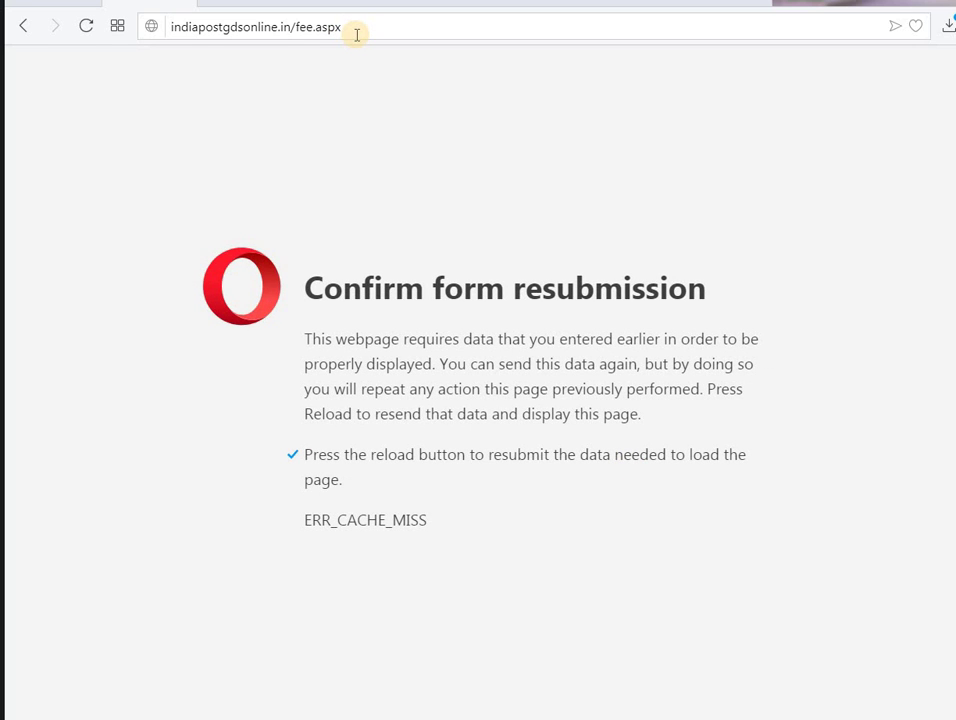
pyautogui.press('Return')
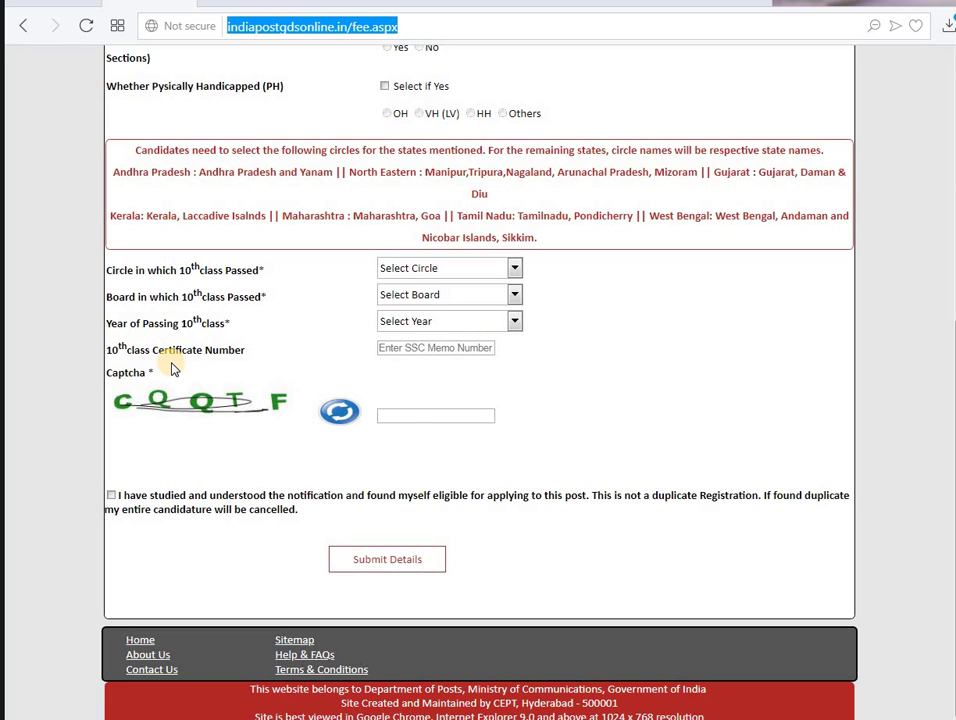
pyautogui.click(393, 347)
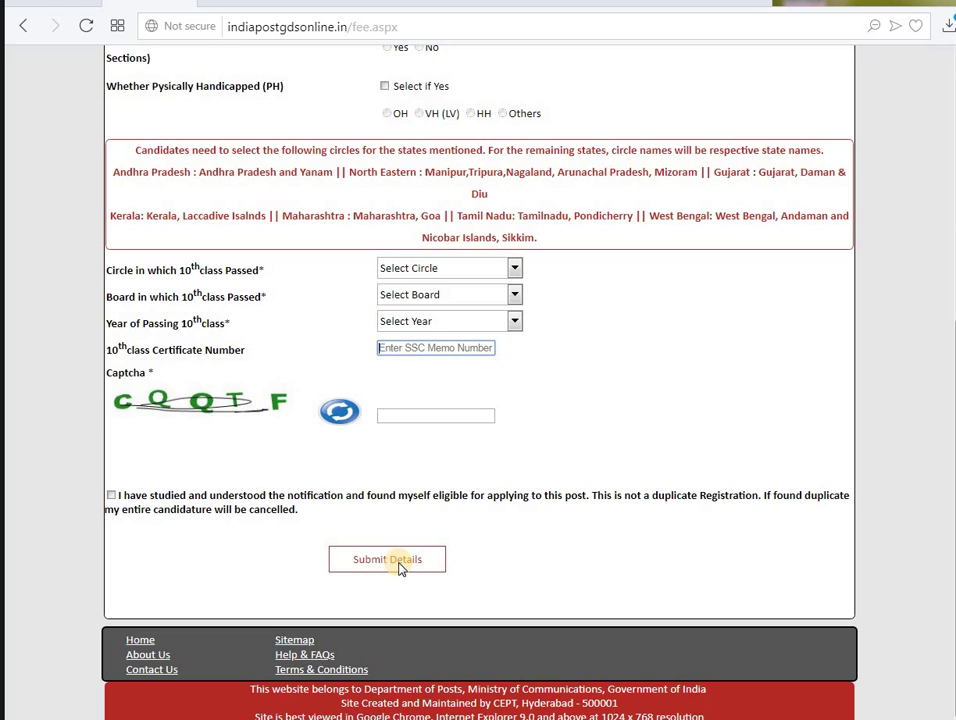
# Step: Open the online fee payment page from Steps to Apply, examine its registration number field and service charges, and return to the main page
pyautogui.click(58, 5)
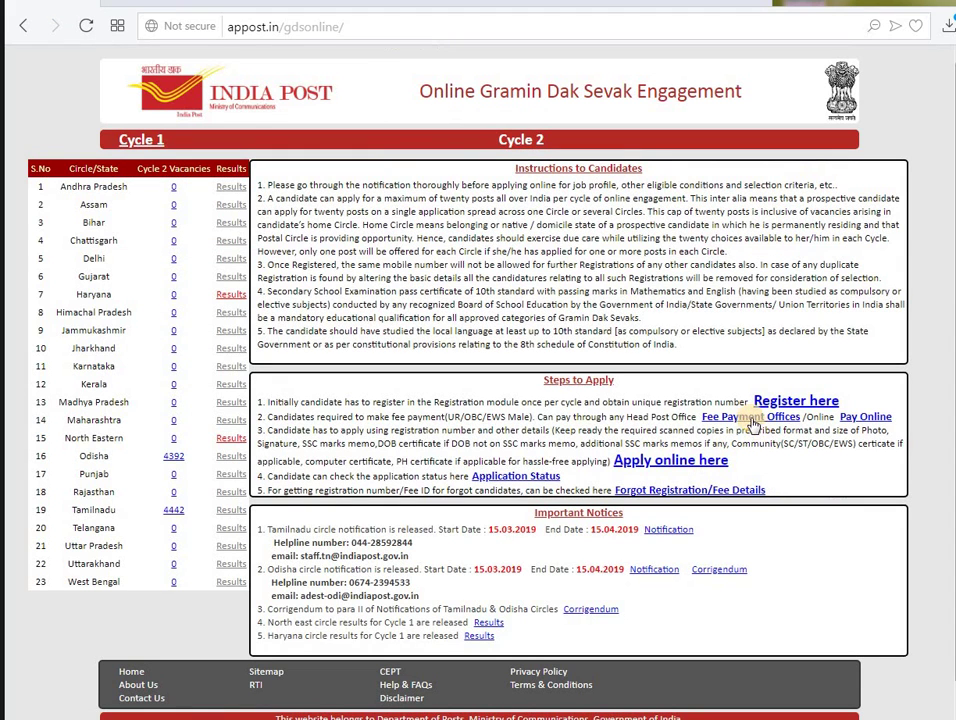
pyautogui.click(866, 418)
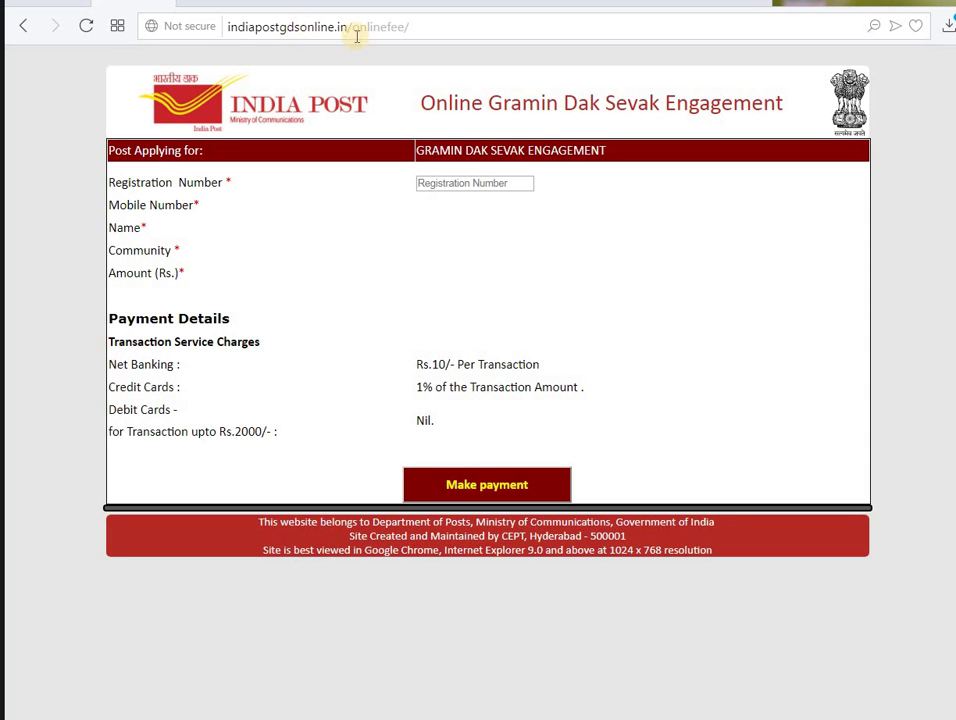
pyautogui.click(450, 184)
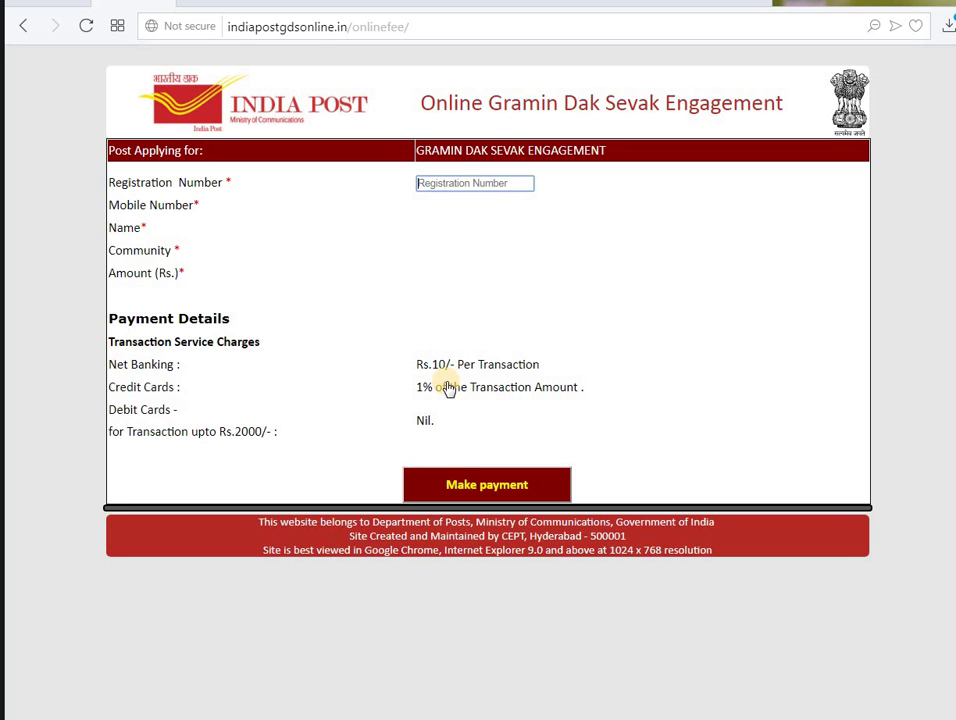
pyautogui.click(23, 26)
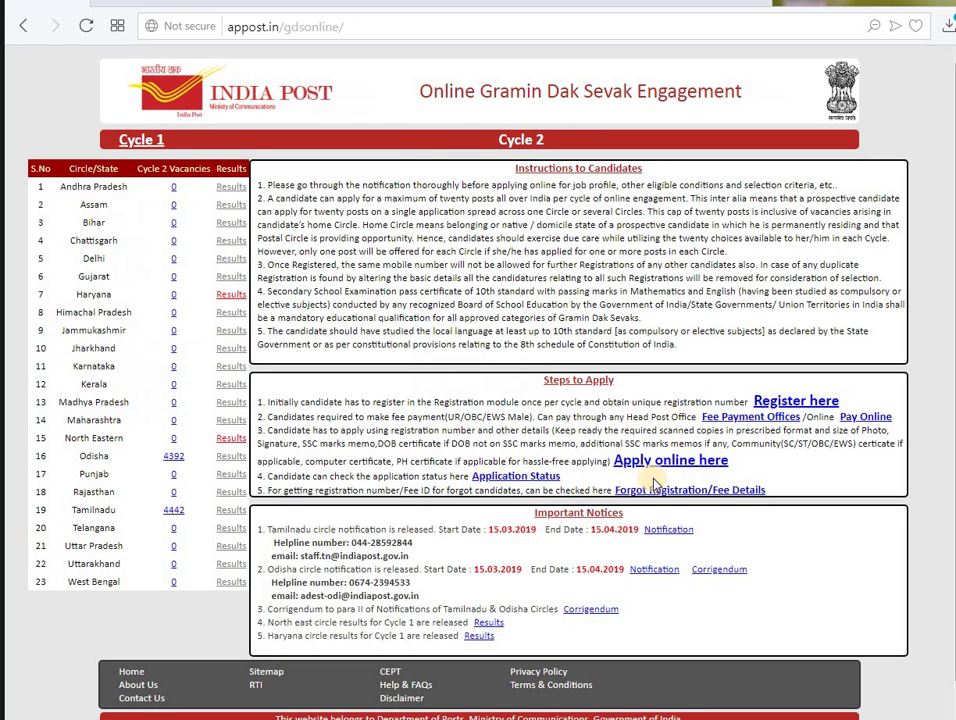
# Step: Open the online Candidate Application Form and examine its registration number field and the circles available to apply for
pyautogui.click(660, 465)
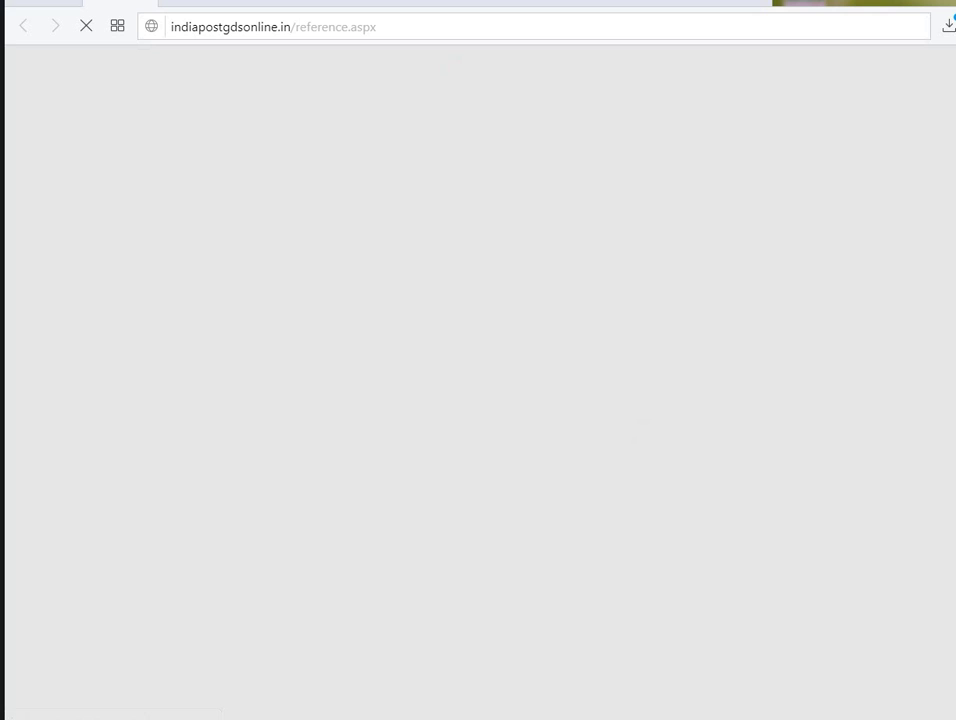
pyautogui.click(226, 30)
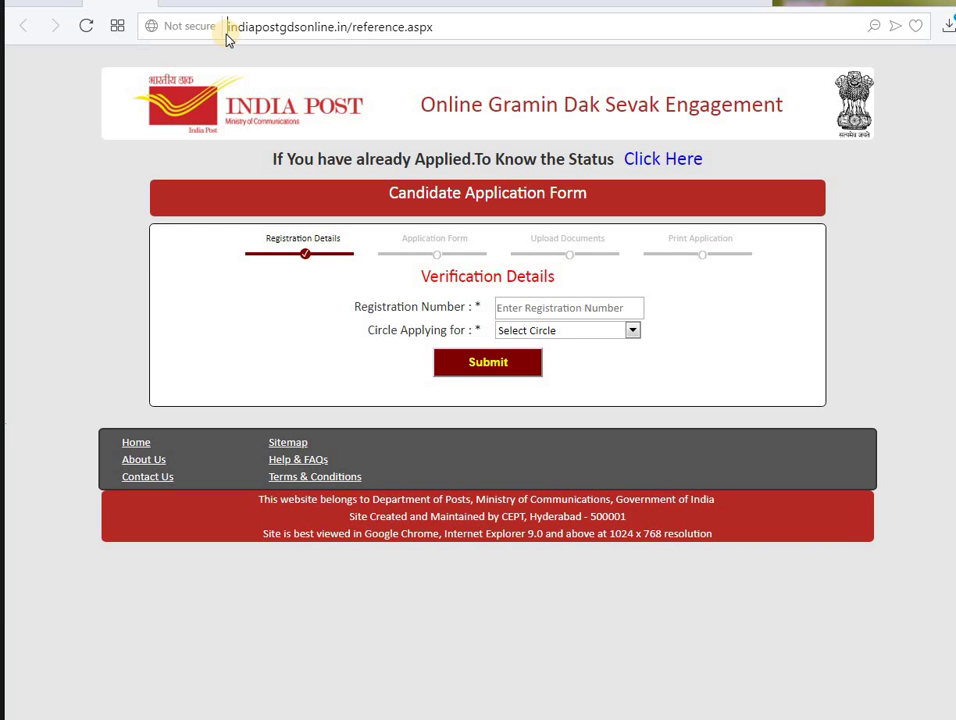
pyautogui.click(545, 308)
pyautogui.click(580, 340)
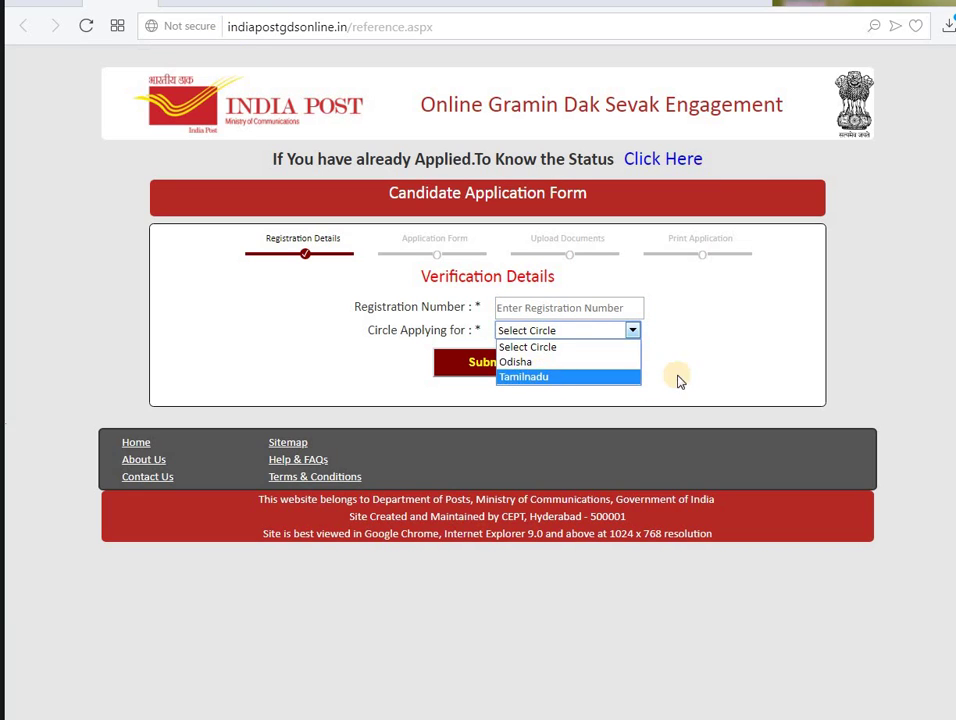
pyautogui.click(480, 372)
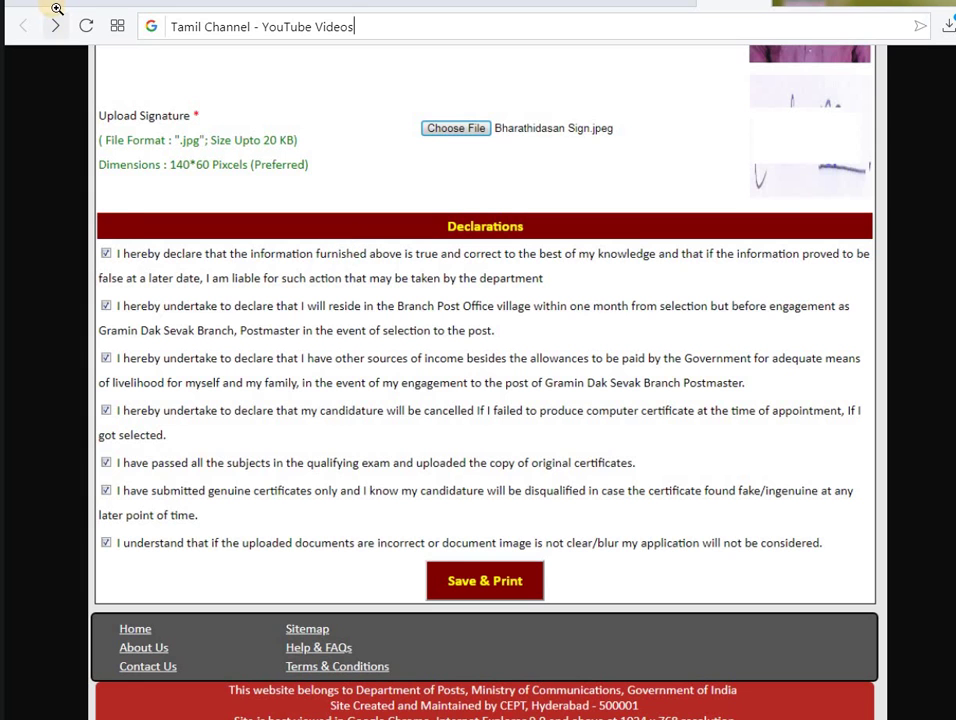
# Step: Return to the Online Gramin Dak Sevak Engagement main page, briefly revisiting the application form's verification page
pyautogui.click(23, 26)
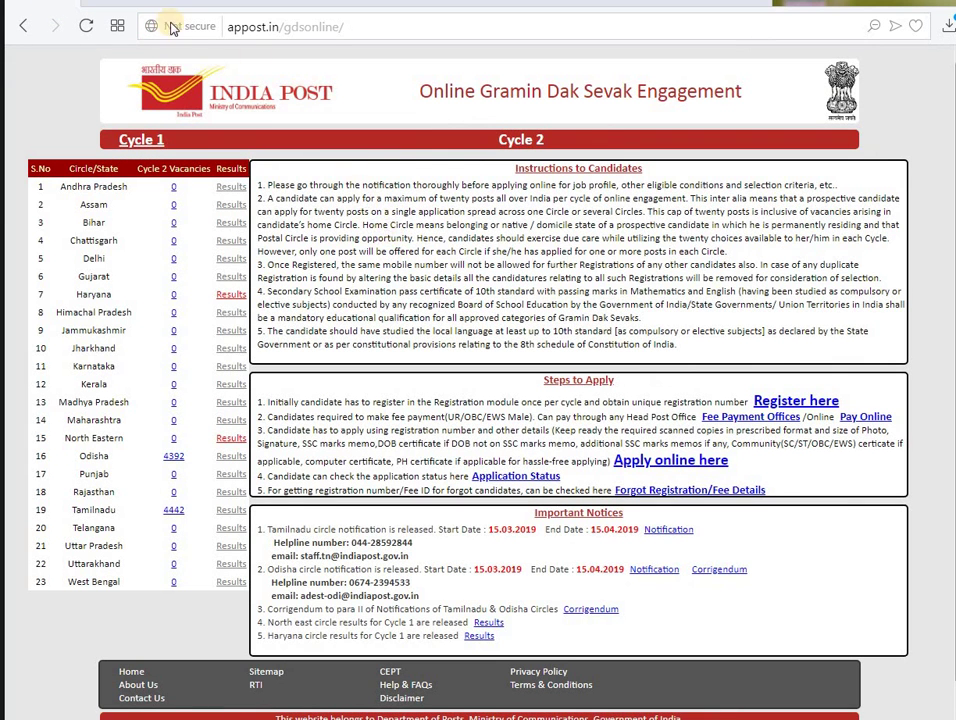
pyautogui.click(126, 8)
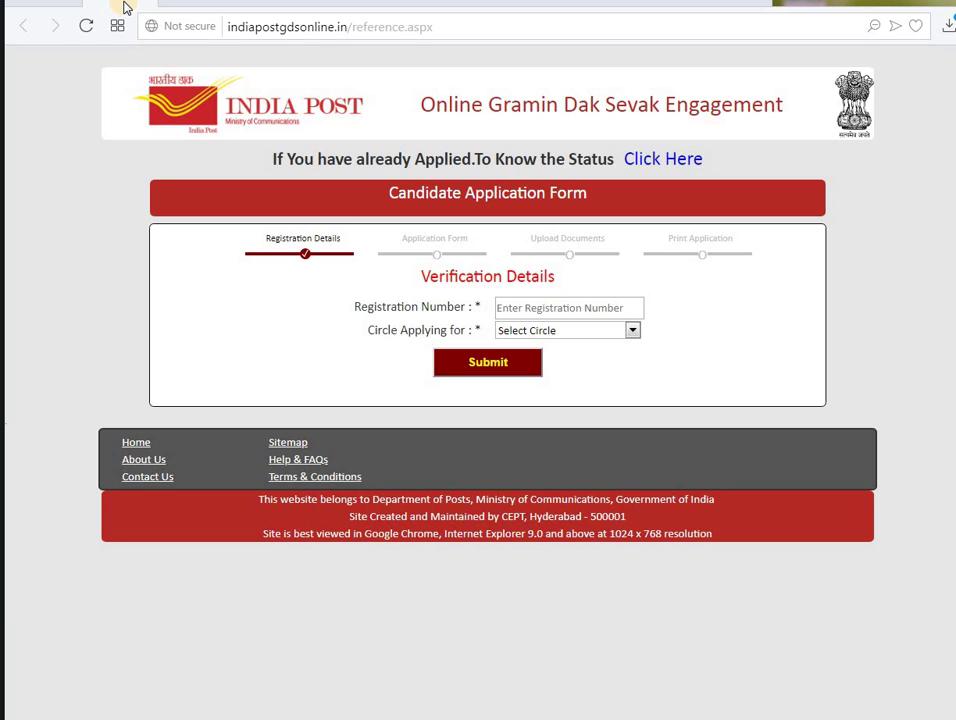
pyautogui.click(50, 5)
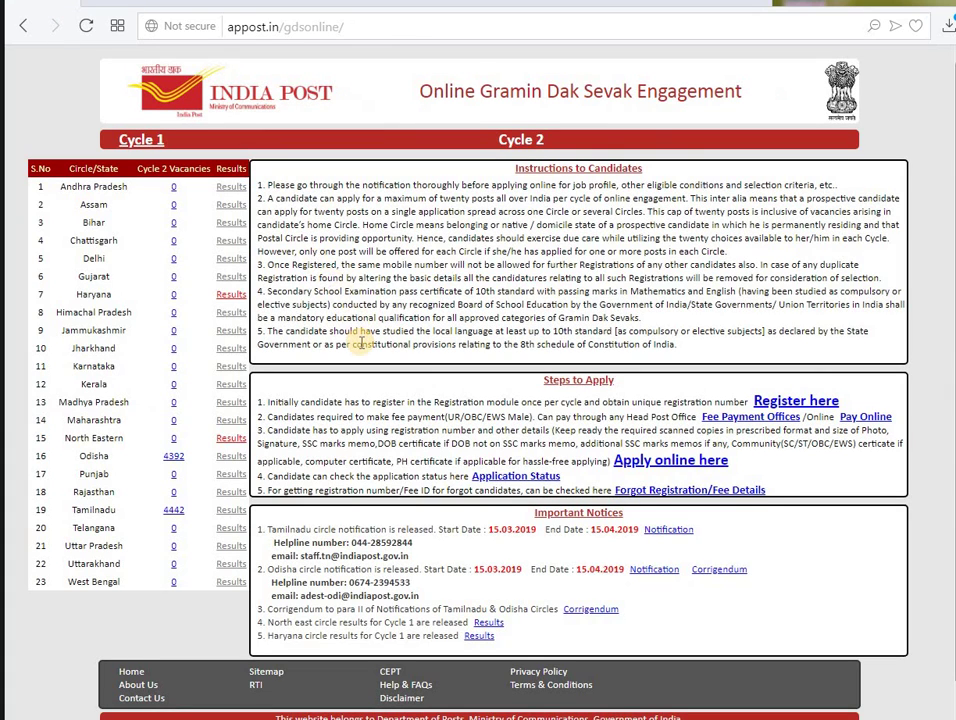